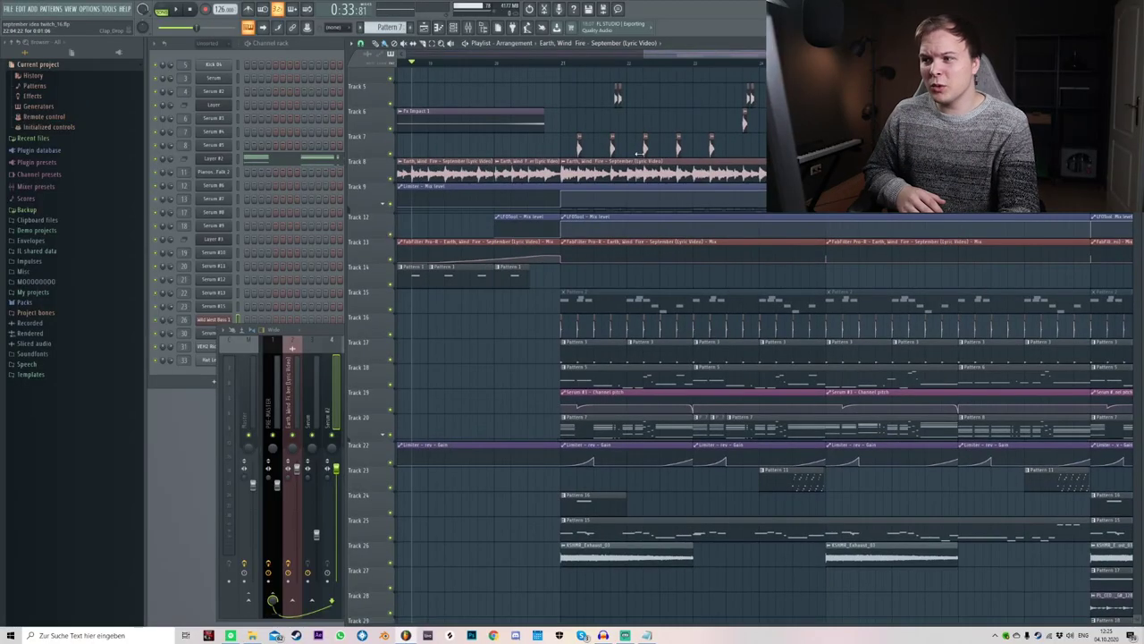
- Shift the September audio clip starting near bar 18 on Track 8 later in time, and move it back towards its original start
{"action": "left_click_drag", "start_coordinate": [597, 234], "coordinate": [726, 319]}
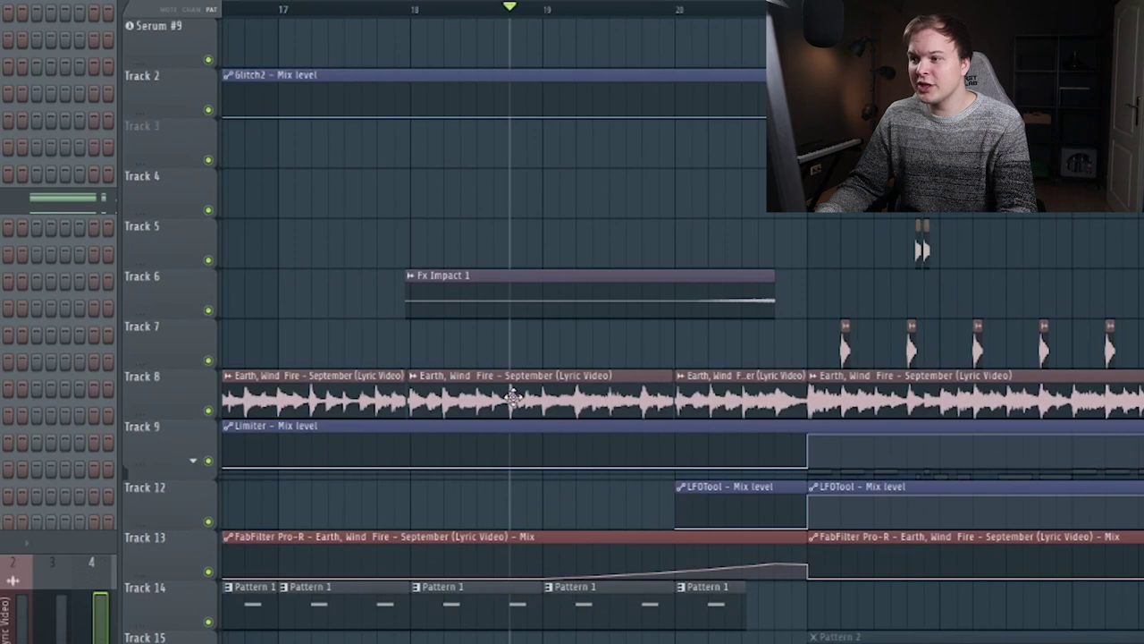
{"action": "left_click_drag", "start_coordinate": [484, 396], "coordinate": [542, 175]}
{"action": "right_click", "coordinate": [543, 183]}
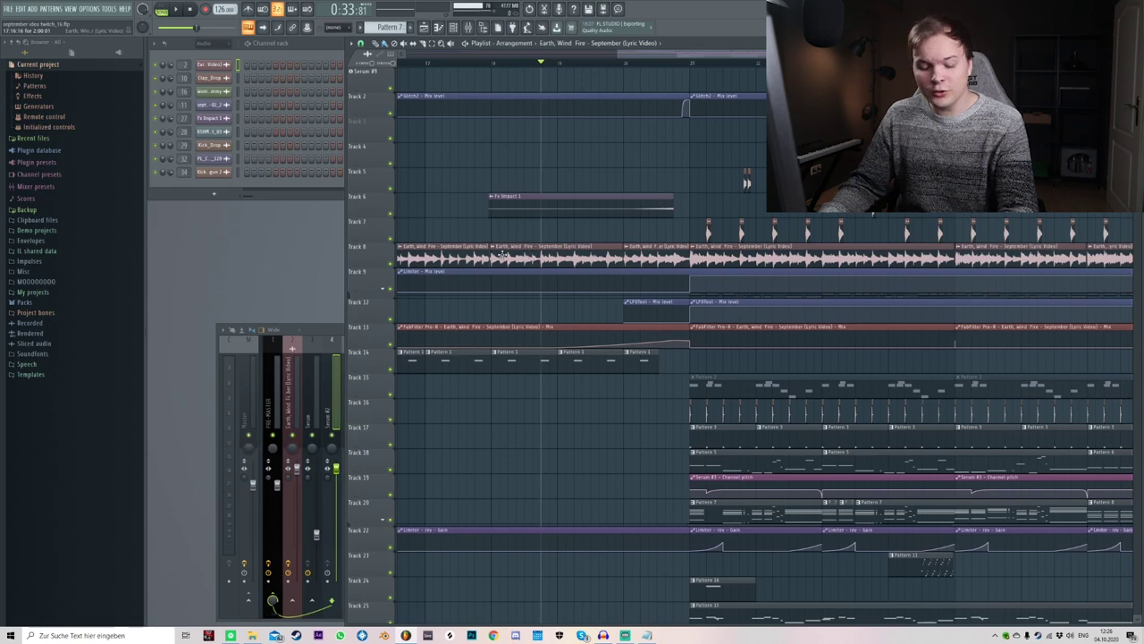
{"action": "mouse_move", "coordinate": [501, 256]}
{"action": "left_mouse_down"}
{"action": "mouse_move", "coordinate": [531, 257]}
{"action": "mouse_move", "coordinate": [516, 257]}
{"action": "left_mouse_up"}
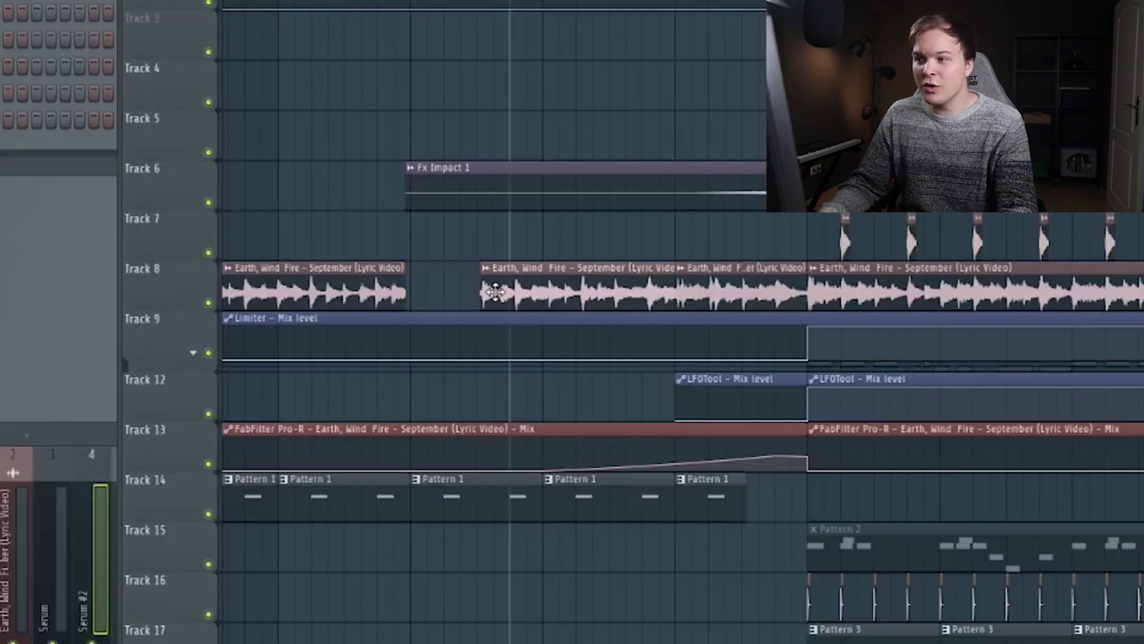
{"action": "left_click_drag", "start_coordinate": [462, 292], "coordinate": [431, 295]}
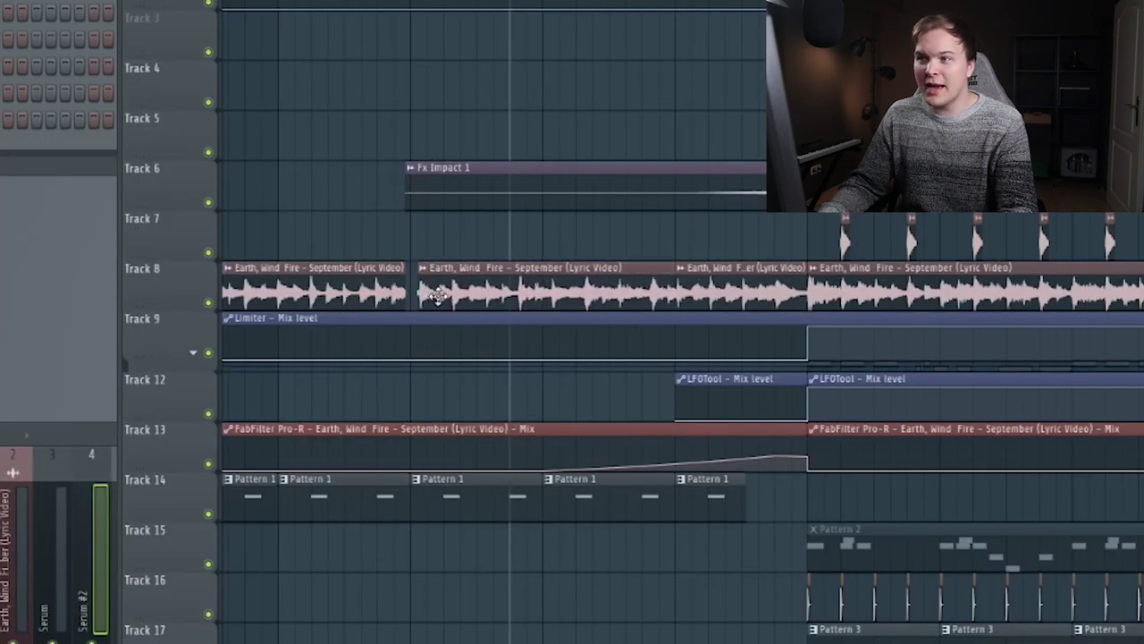
- Set the playlist snap to Line and try moving the September audio clip near bar 18 from Track 8 up to Track 7
{"action": "left_click", "coordinate": [361, 43]}
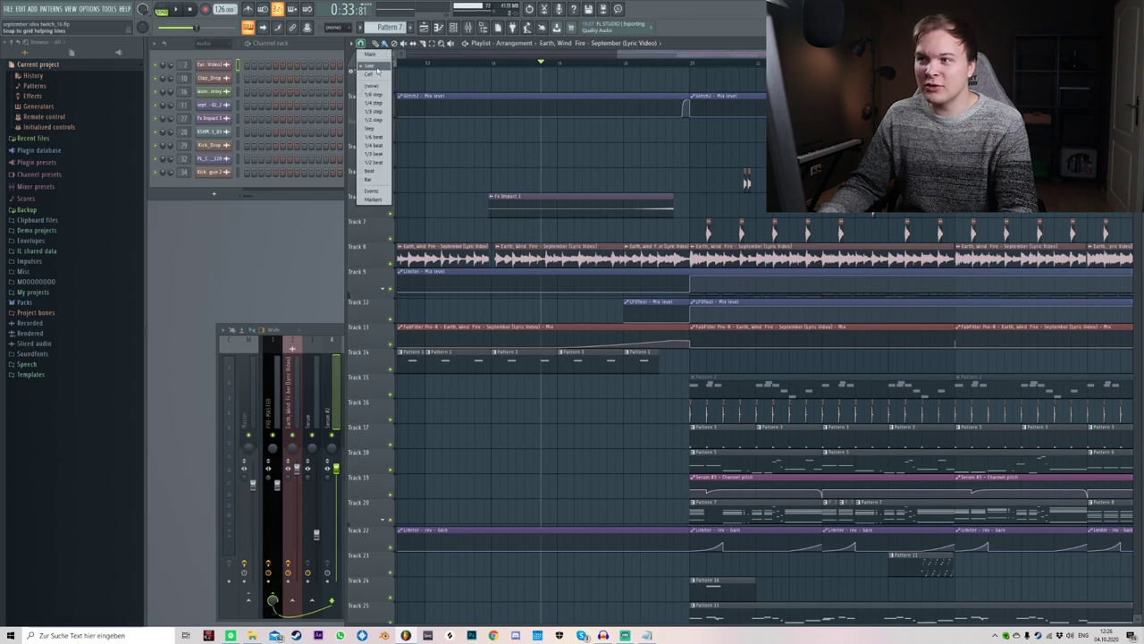
{"action": "left_click", "coordinate": [378, 67]}
{"action": "left_click_drag", "start_coordinate": [509, 263], "coordinate": [505, 221]}
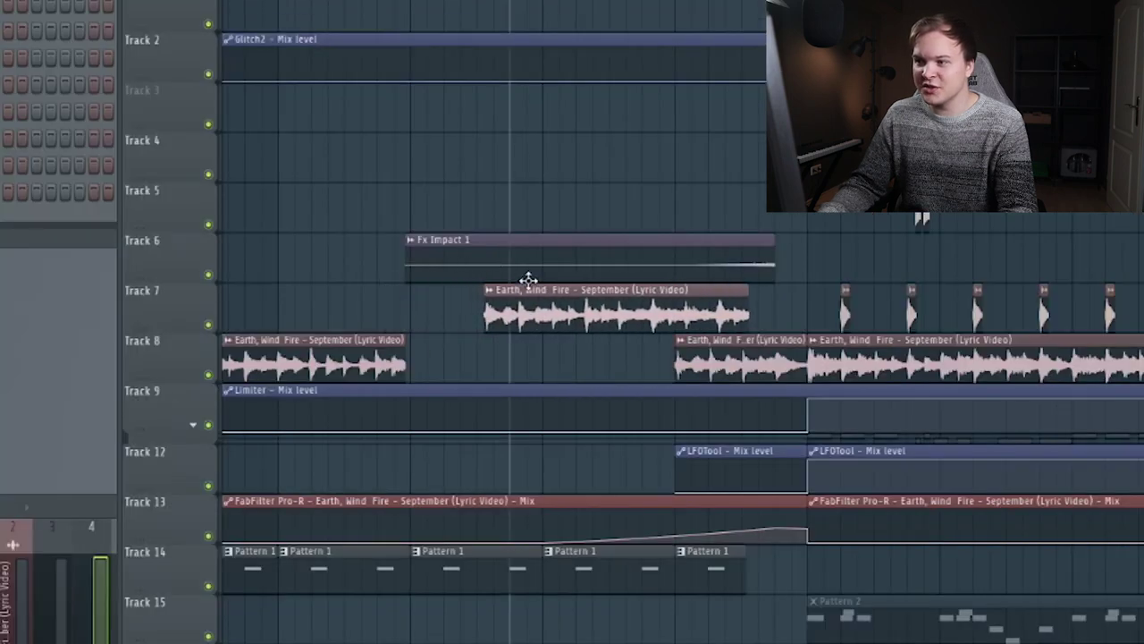
{"action": "left_click_drag", "start_coordinate": [440, 291], "coordinate": [539, 303]}
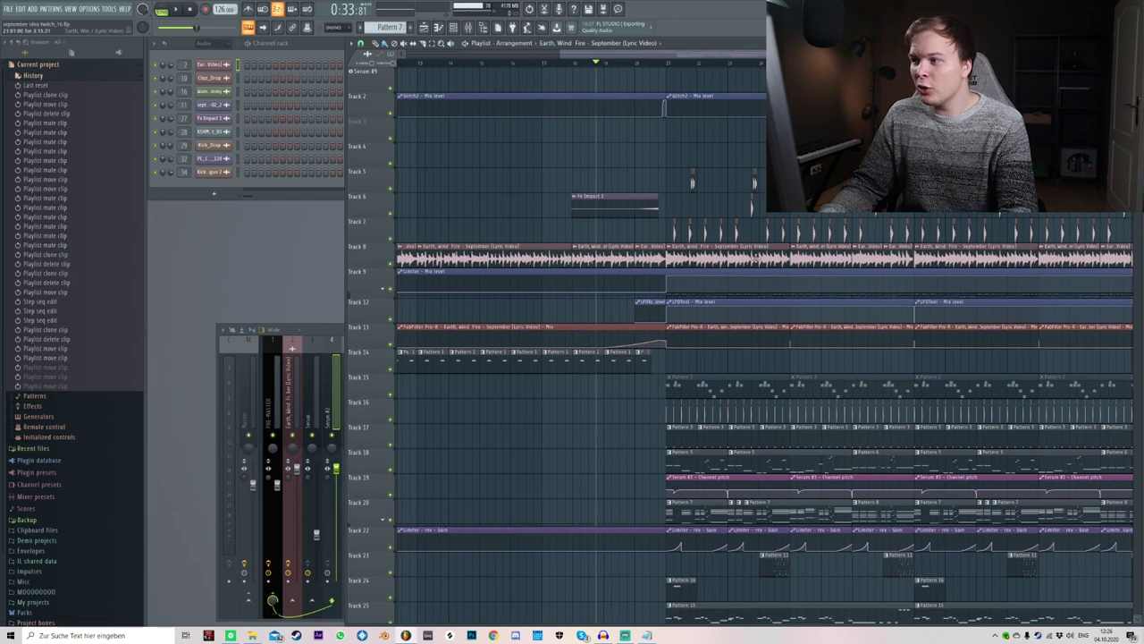
- Examine the playlist arrangement around the Track 8 audio clips, from about bar 13 to bar 29
{"action": "scroll", "coordinate": [648, 275], "scroll_direction": "right", "scroll_amount": 4}
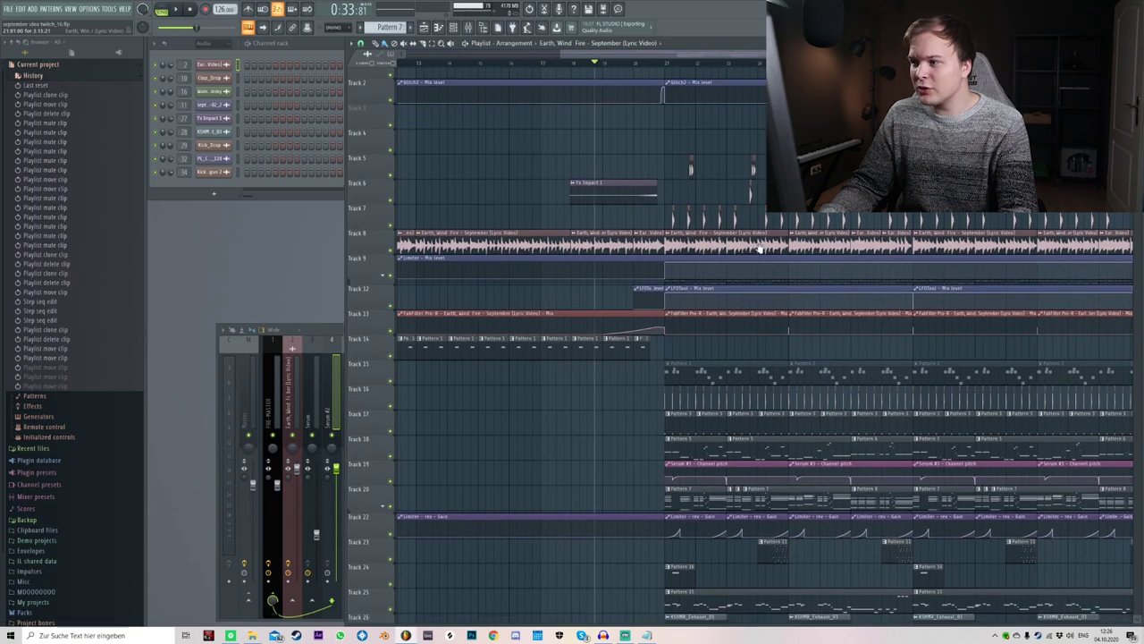
{"action": "left_click_drag", "start_coordinate": [648, 274], "coordinate": [714, 246]}
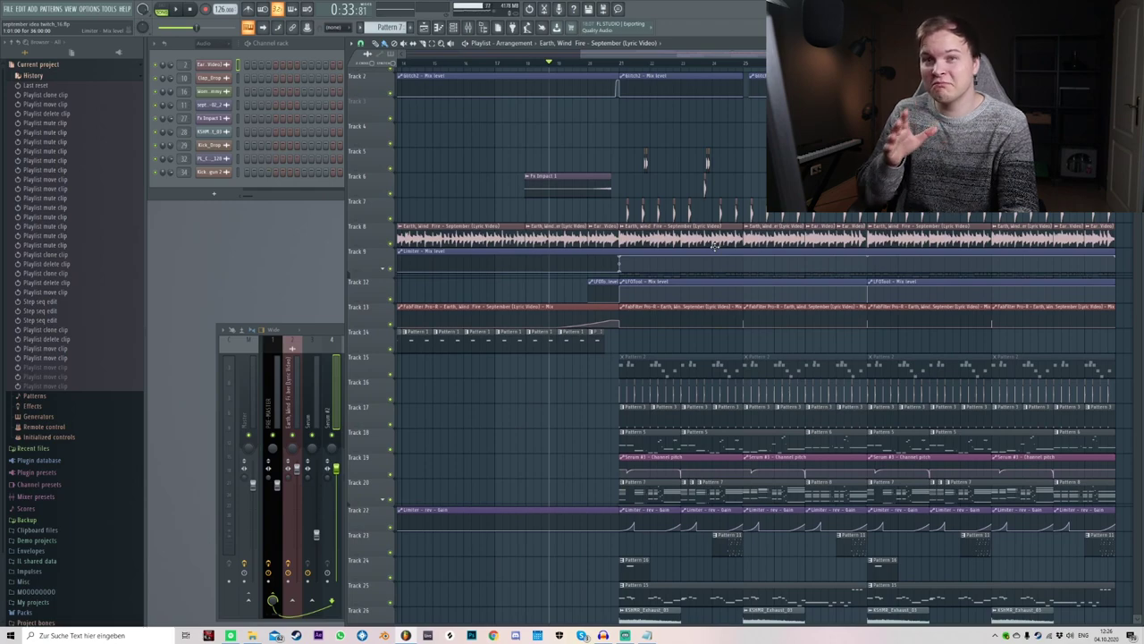
{"action": "left_click_drag", "start_coordinate": [714, 246], "coordinate": [745, 151]}
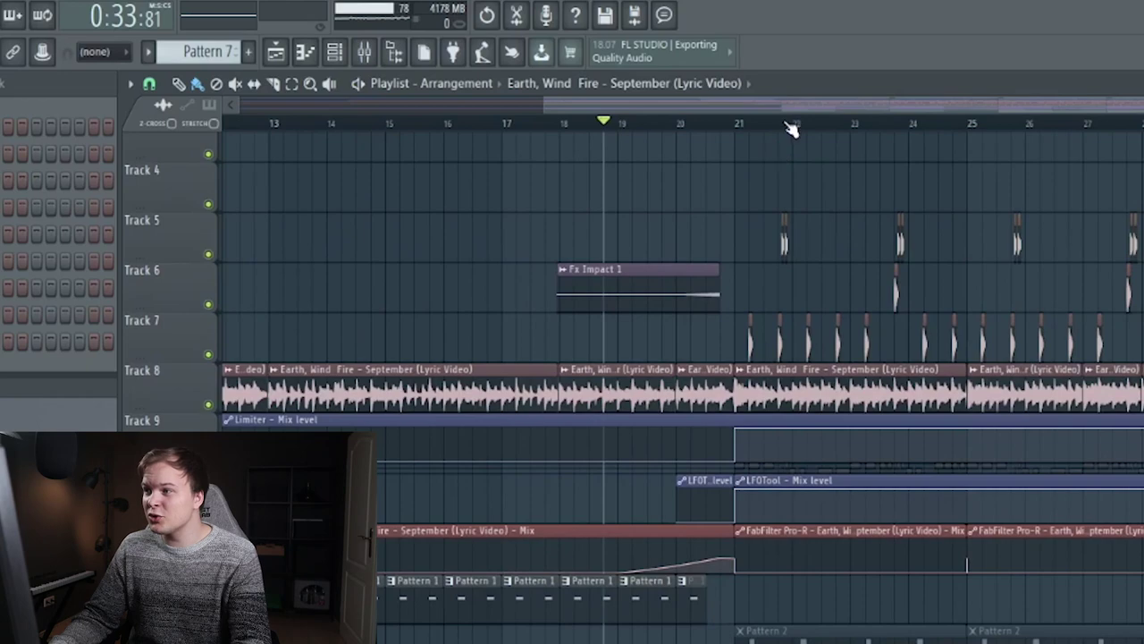
{"action": "left_click_drag", "start_coordinate": [802, 105], "coordinate": [870, 147]}
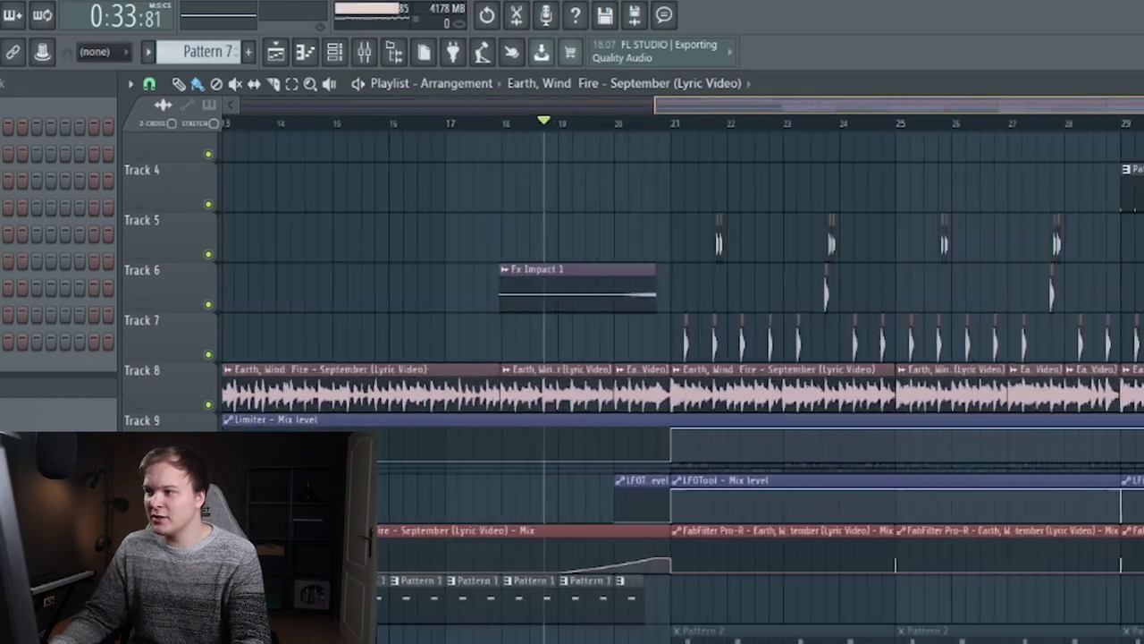
{"action": "scroll", "coordinate": [799, 127], "scroll_direction": "right", "scroll_amount": 3}
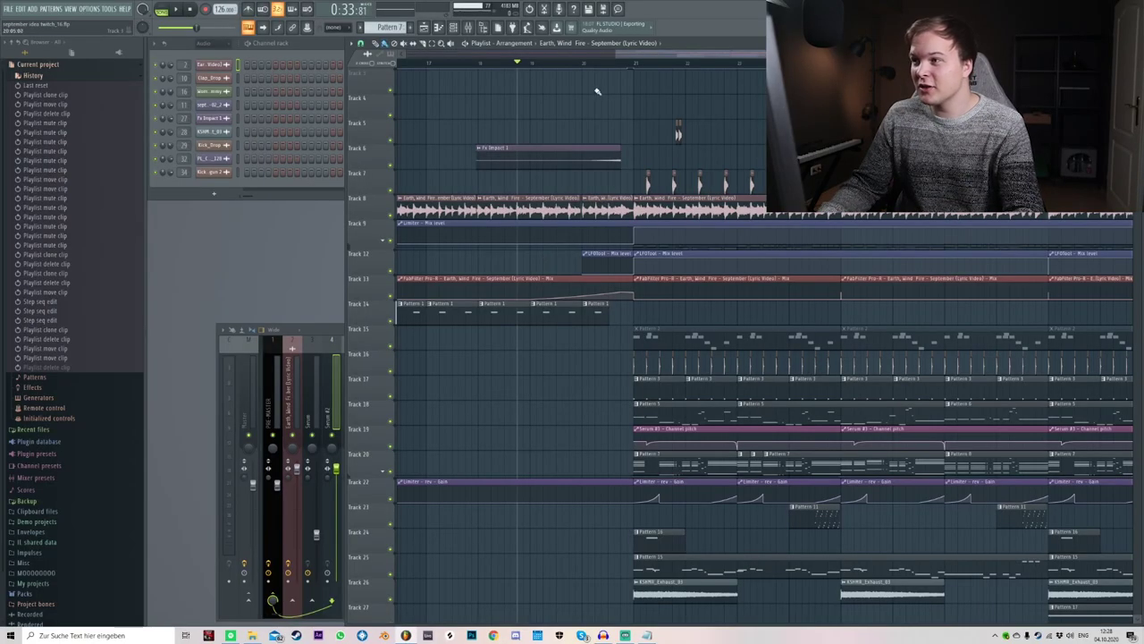
{"action": "scroll", "coordinate": [595, 67], "scroll_direction": "up", "scroll_amount": 1}
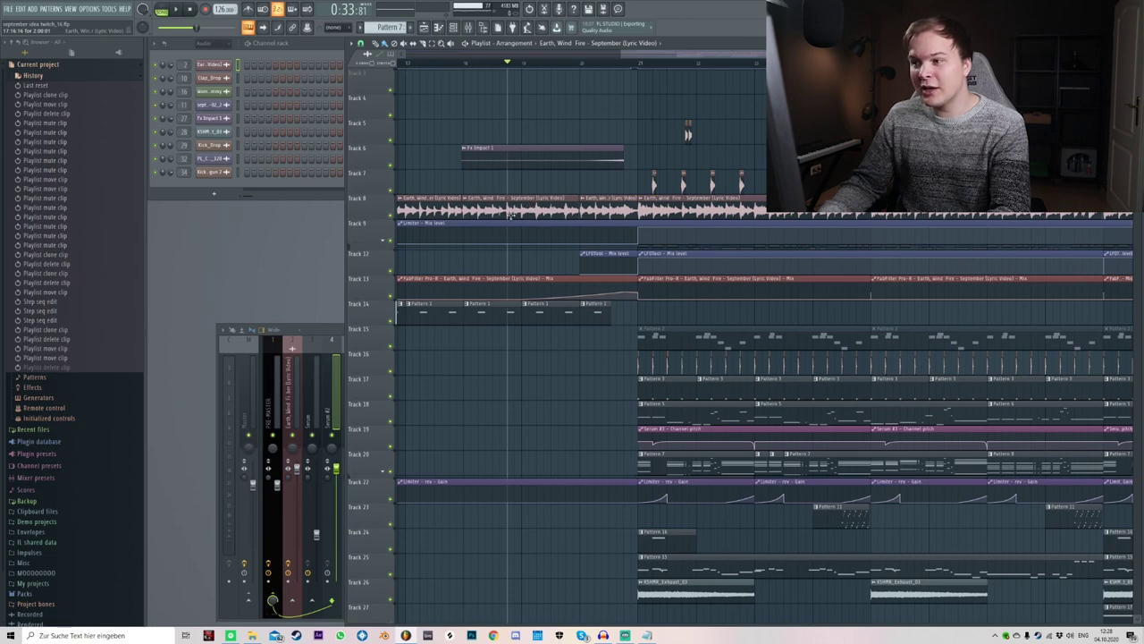
- Slice the pattern clips on Tracks 14, 15 and 17 at several points, and cut the Track 8 and Track 9 clips between bars 18 and 19
{"action": "left_click", "coordinate": [542, 314]}
{"action": "left_click", "coordinate": [588, 319]}
{"action": "left_click", "coordinate": [658, 340]}
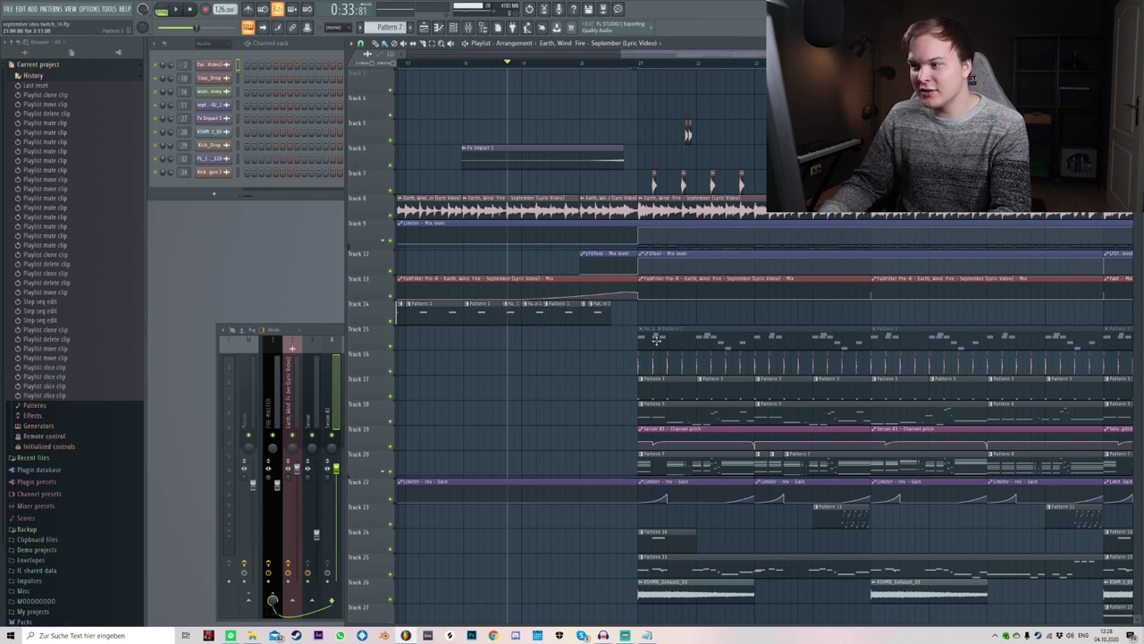
{"action": "left_click", "coordinate": [686, 339]}
{"action": "left_click", "coordinate": [707, 340]}
{"action": "left_click", "coordinate": [715, 383]}
{"action": "left_click", "coordinate": [669, 383]}
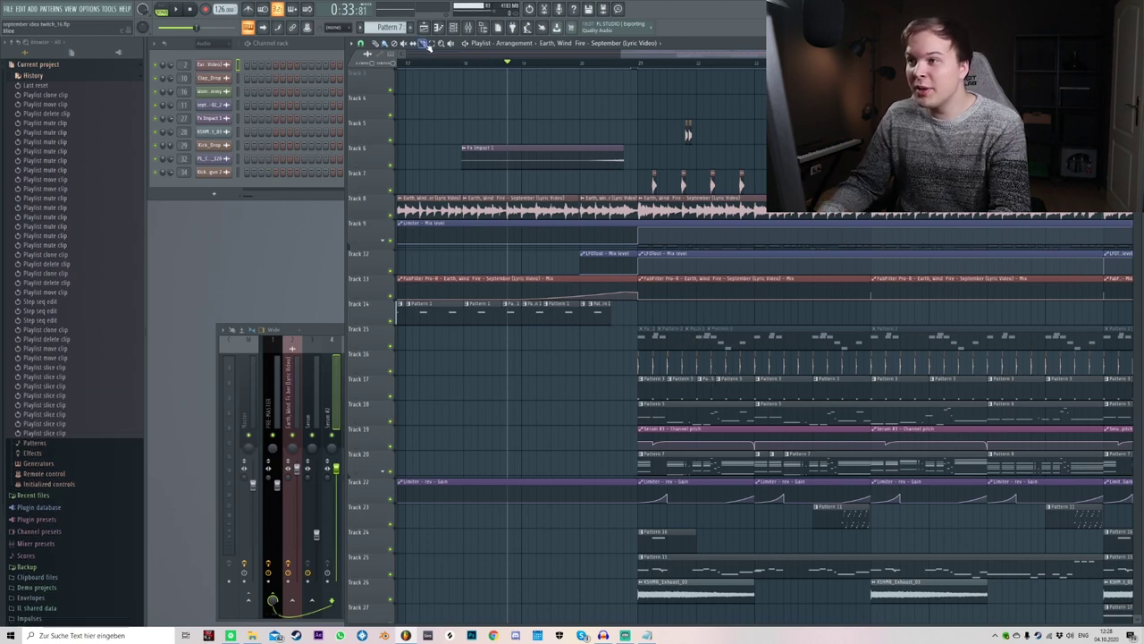
{"action": "left_click_drag", "start_coordinate": [483, 192], "coordinate": [514, 268]}
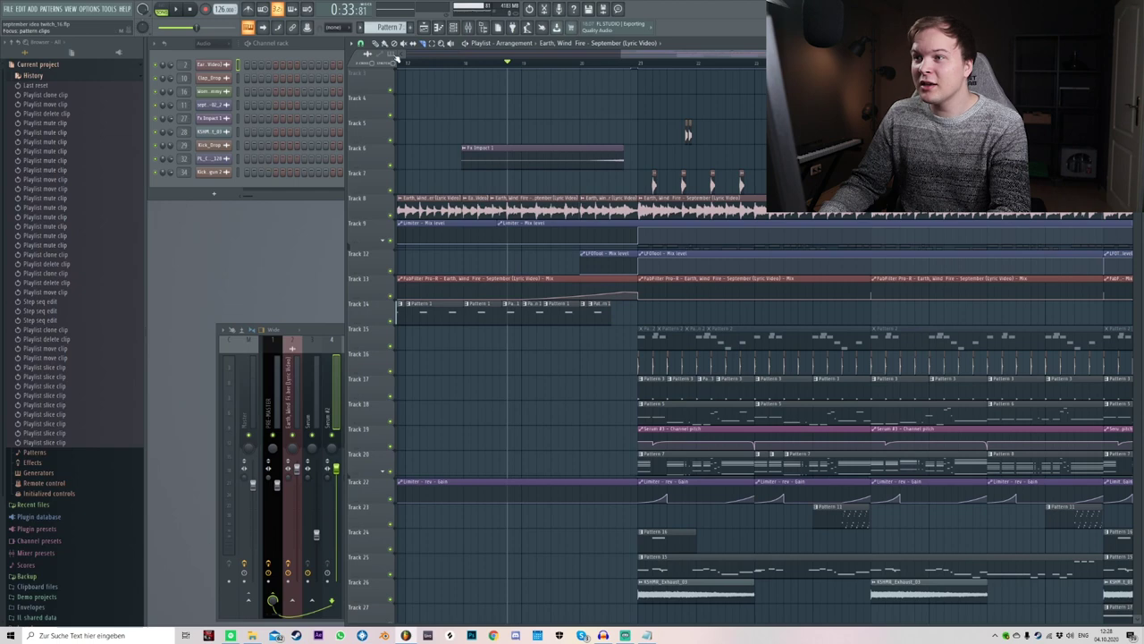
- Delete the sliced-off part of the September audio clip on Track 8, and undo the deletion together with all the slices
{"action": "right_click", "coordinate": [503, 214]}
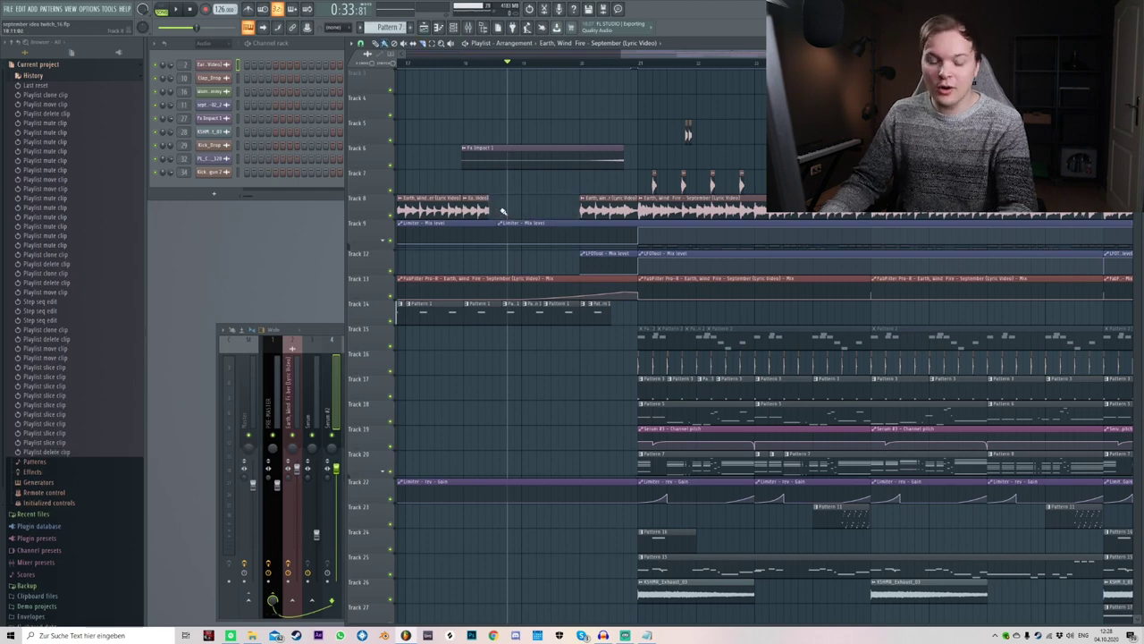
{"action": "key", "text": "ctrl+alt+z"}
{"action": "key", "text": "ctrl+alt+z"}
{"action": "key", "text": "ctrl+alt+z"}
{"action": "key", "text": "ctrl+alt+z"}
{"action": "key", "text": "ctrl+alt+z"}
{"action": "key", "text": "ctrl+alt+z"}
{"action": "key", "text": "ctrl+alt+z"}
{"action": "key", "text": "ctrl+alt+z"}
{"action": "key", "text": "ctrl+alt+z"}
{"action": "key", "text": "ctrl+alt+z"}
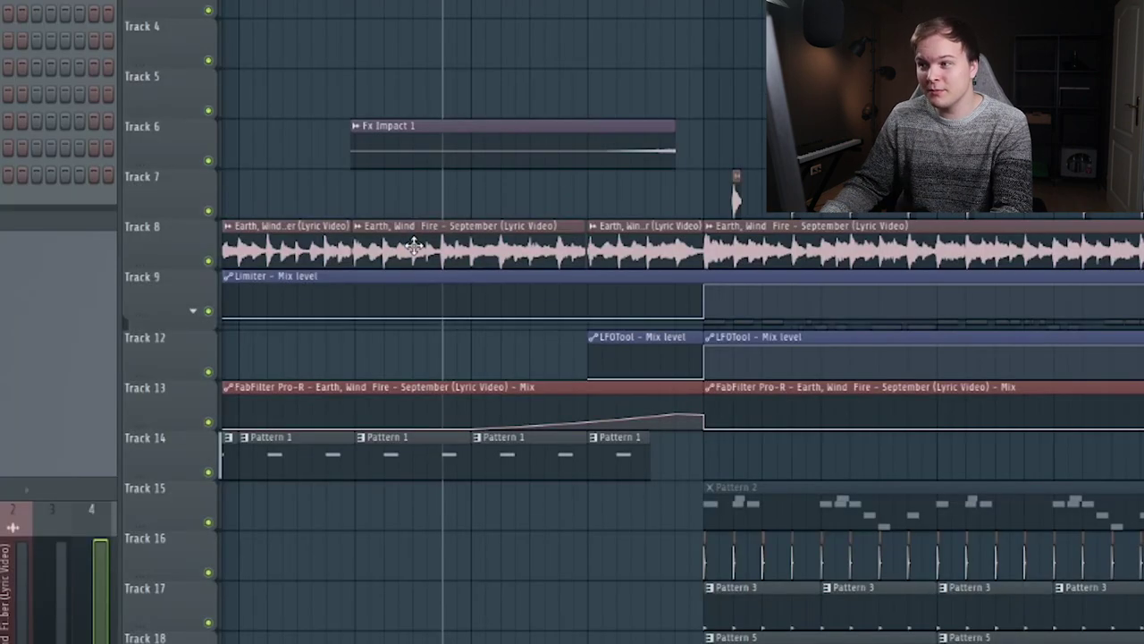
- Try muting and unmuting the Track 8 audio clips, and mute two Pattern 1 clips on Track 14
{"action": "right_click", "coordinate": [414, 246], "text": "alt"}
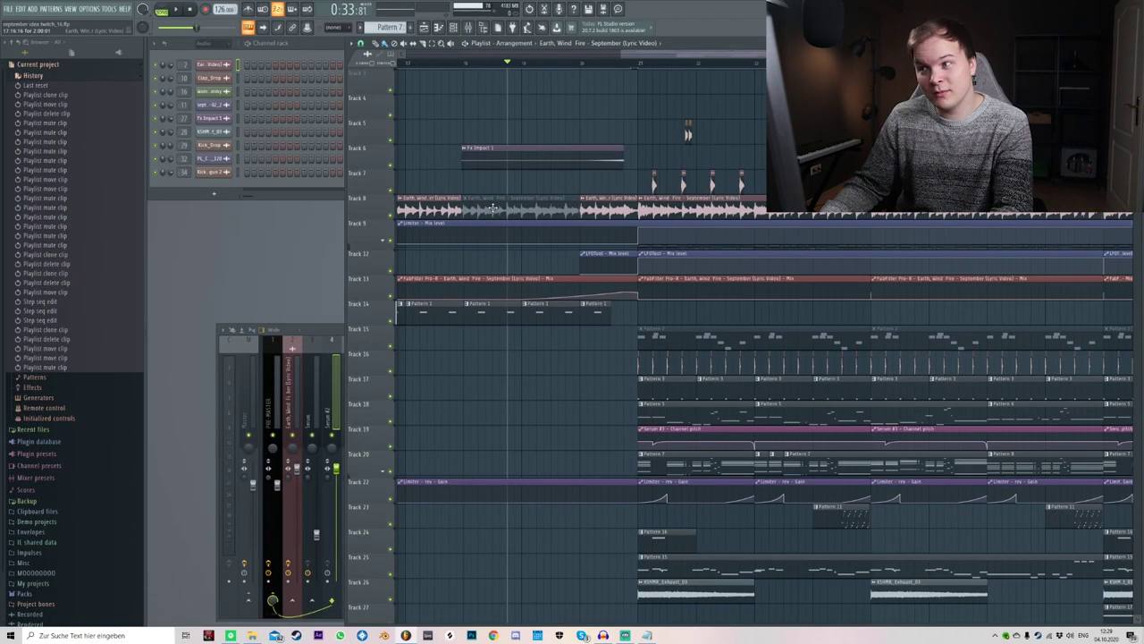
{"action": "left_click", "coordinate": [491, 208]}
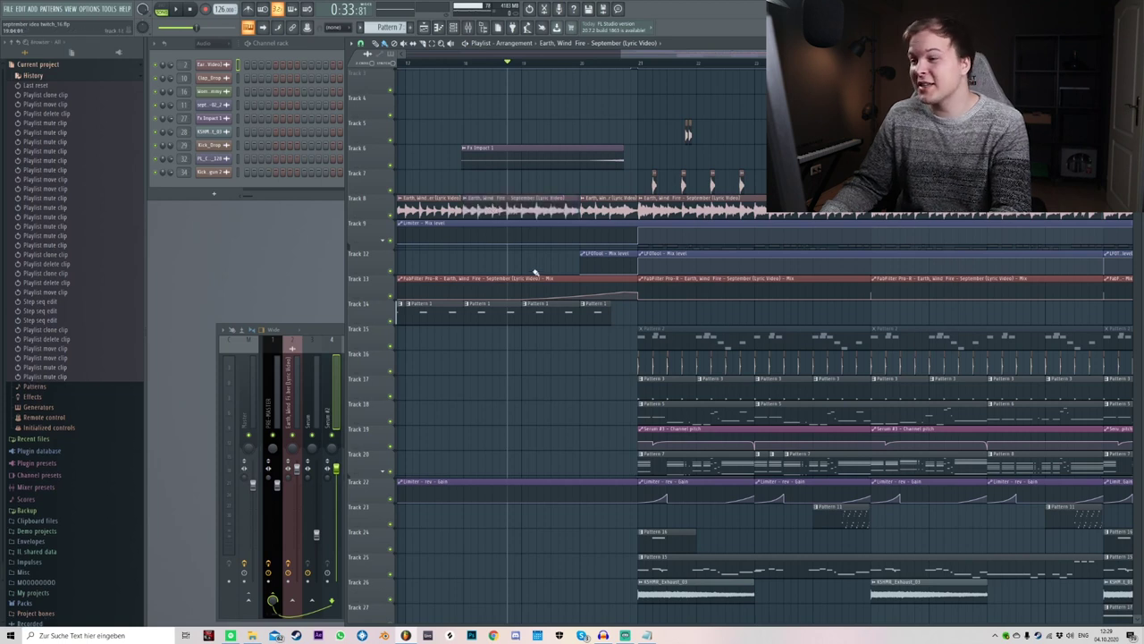
{"action": "right_click", "coordinate": [493, 312], "text": "alt"}
{"action": "right_click", "coordinate": [540, 312], "text": "alt"}
{"action": "right_click", "coordinate": [694, 205], "text": "alt"}
{"action": "right_click", "coordinate": [597, 214], "text": "alt"}
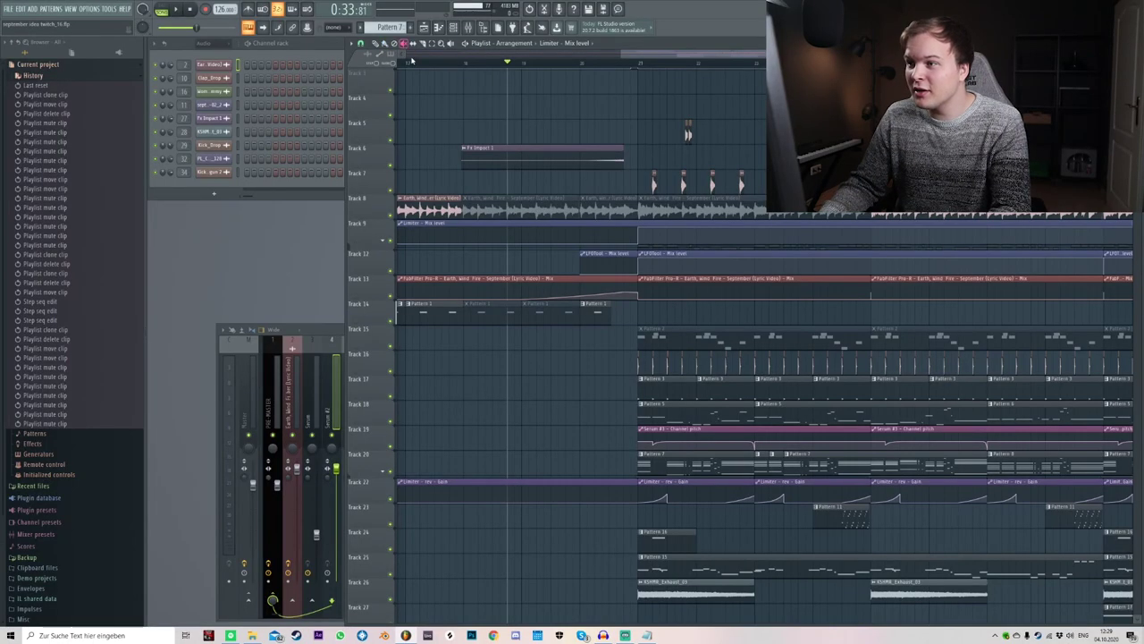
{"action": "left_click", "coordinate": [427, 205]}
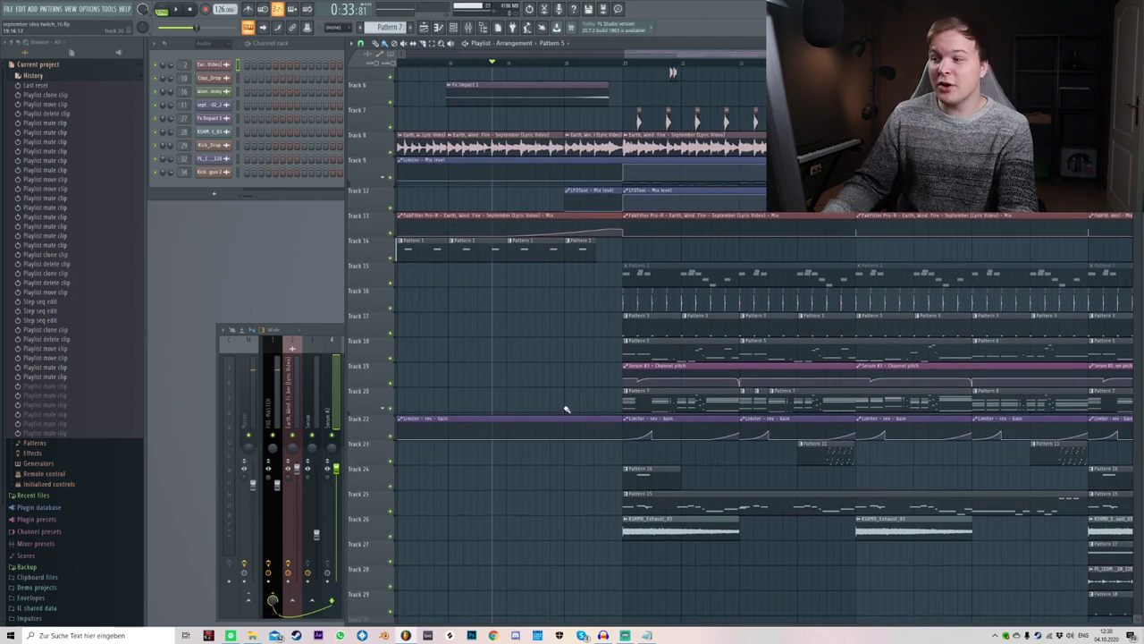
- Open the Layer #2 notes of Pattern 7 in the piano roll and start and stop their playback
{"action": "double_click", "coordinate": [711, 404]}
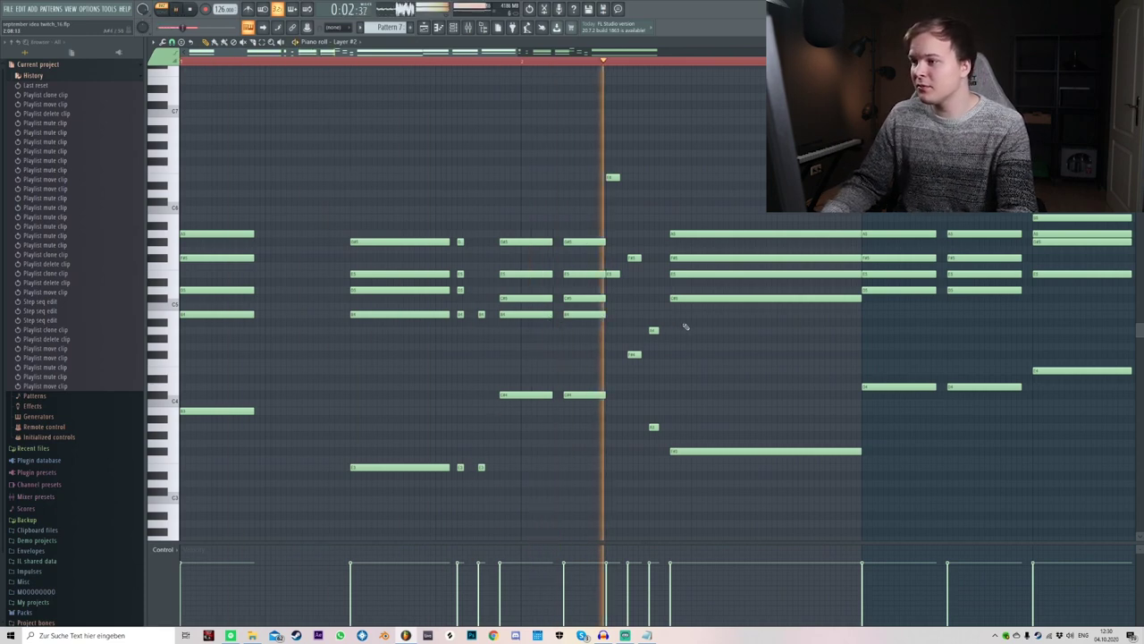
{"action": "key", "text": "space"}
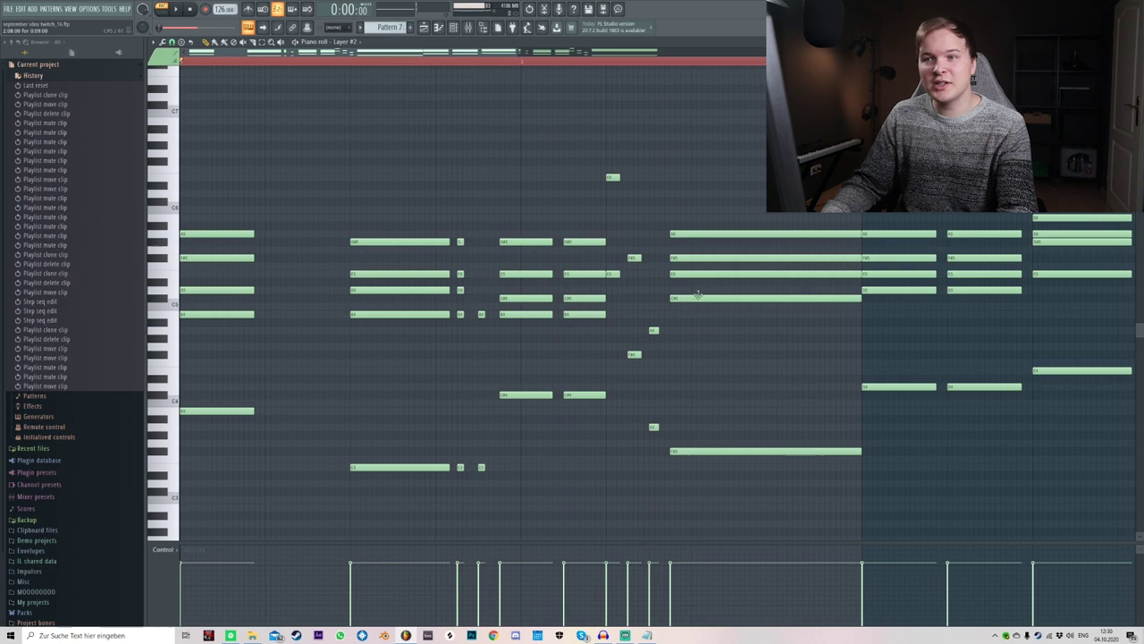
{"action": "key", "text": "space"}
{"action": "key", "text": "space"}
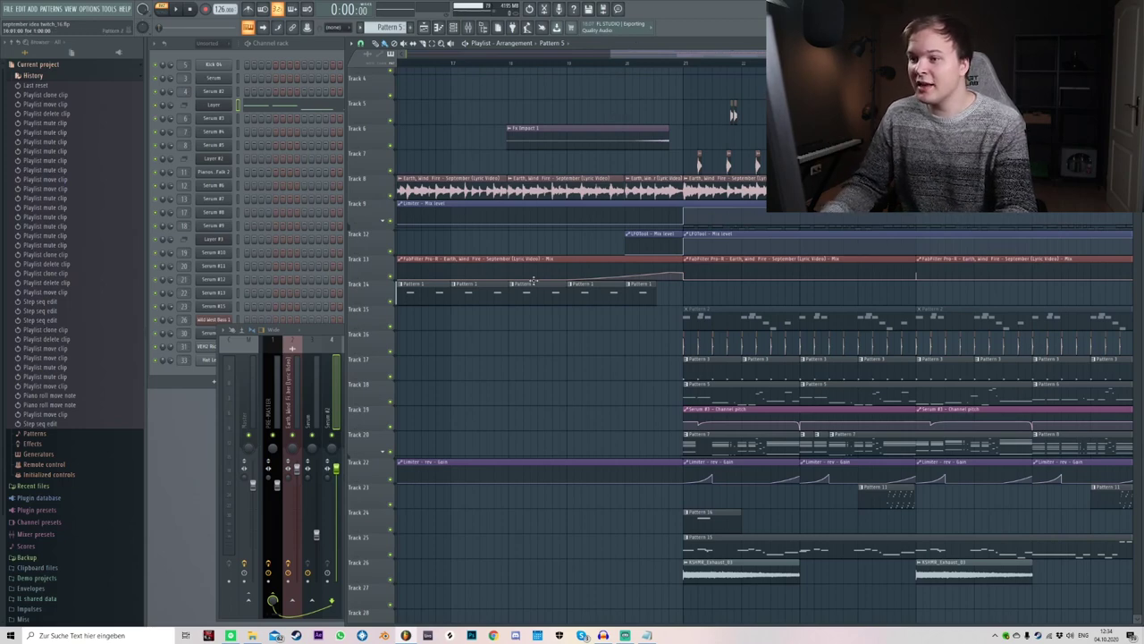
- Bring the mixer, channel rack and playlist windows to the front in turn, ending with the playlist
{"action": "left_click", "coordinate": [331, 332]}
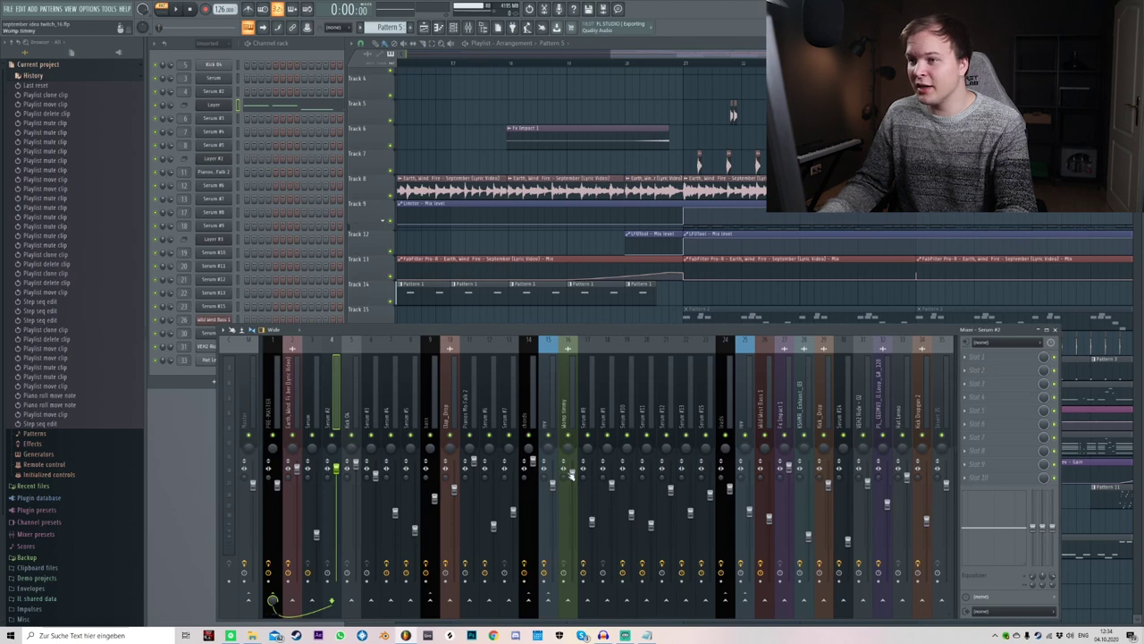
{"action": "left_click", "coordinate": [316, 46]}
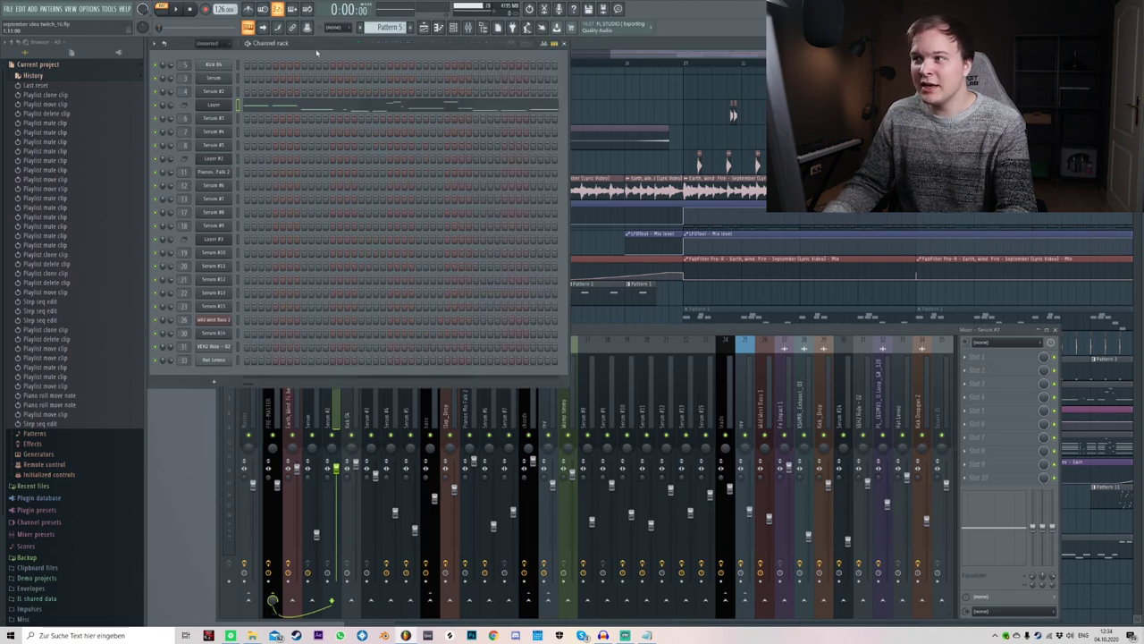
{"action": "left_click", "coordinate": [713, 88]}
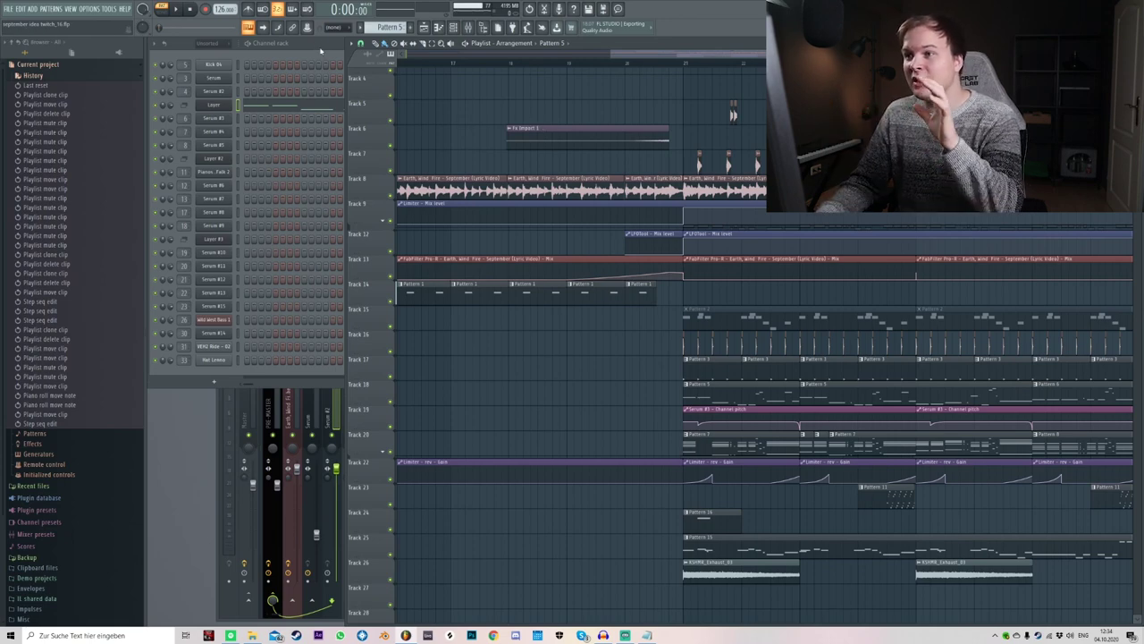
{"action": "left_click", "coordinate": [320, 47]}
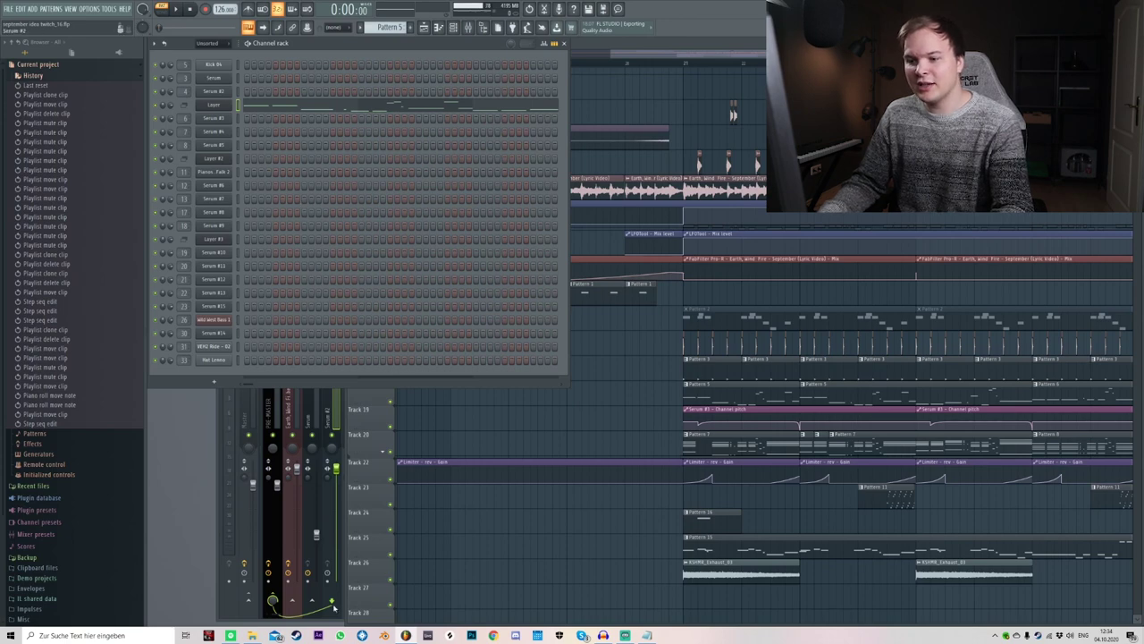
{"action": "left_click", "coordinate": [228, 607]}
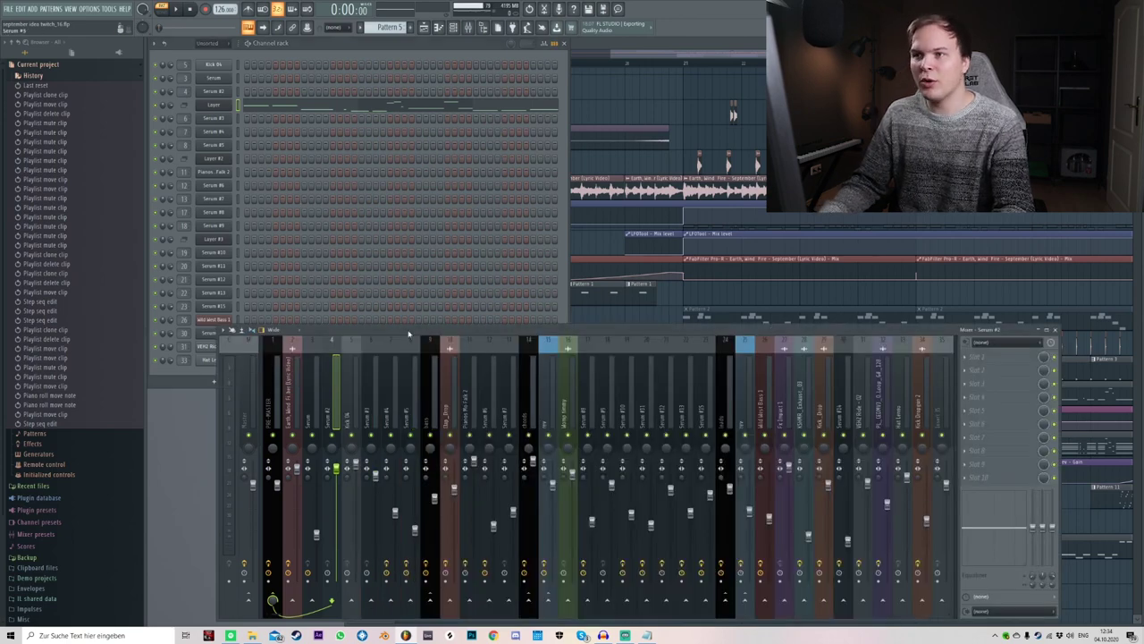
{"action": "left_click", "coordinate": [337, 43]}
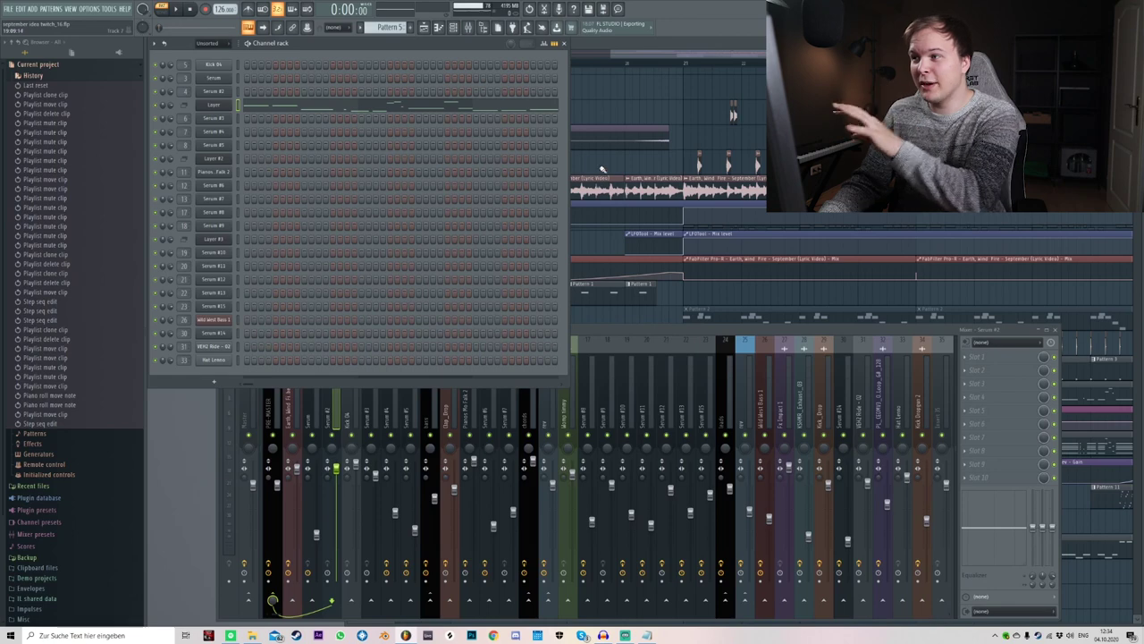
{"action": "key", "text": "F5"}
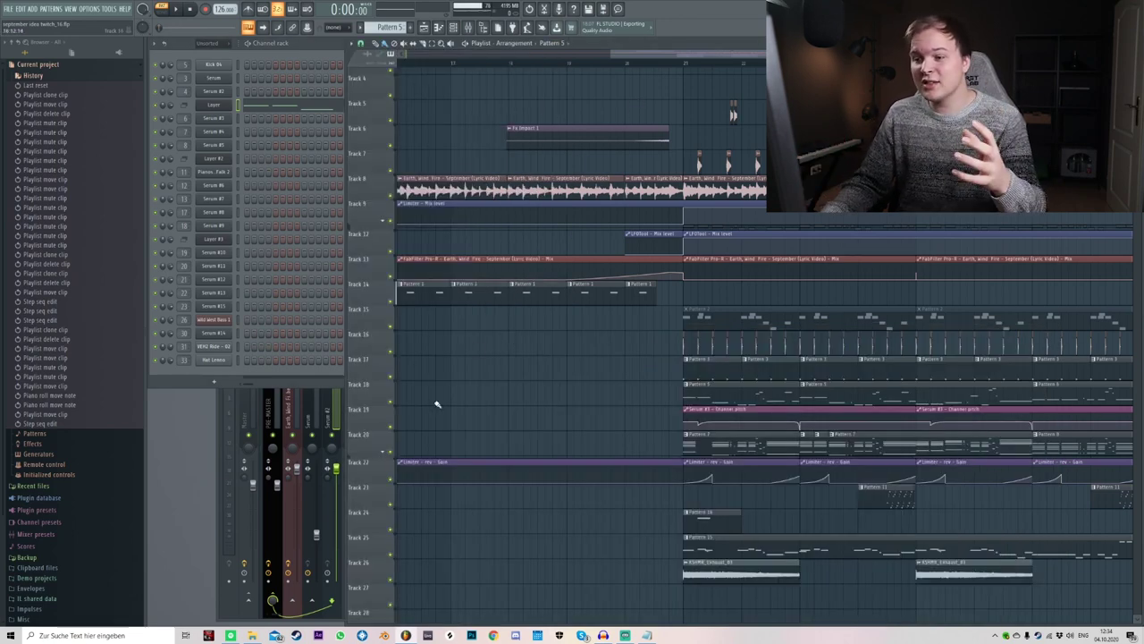
- Move the playlist and channel rack windows towards the middle of the workspace, and hide and show the channel rack again
{"action": "left_click_drag", "start_coordinate": [627, 44], "coordinate": [462, 141]}
{"action": "left_click_drag", "start_coordinate": [316, 47], "coordinate": [535, 227]}
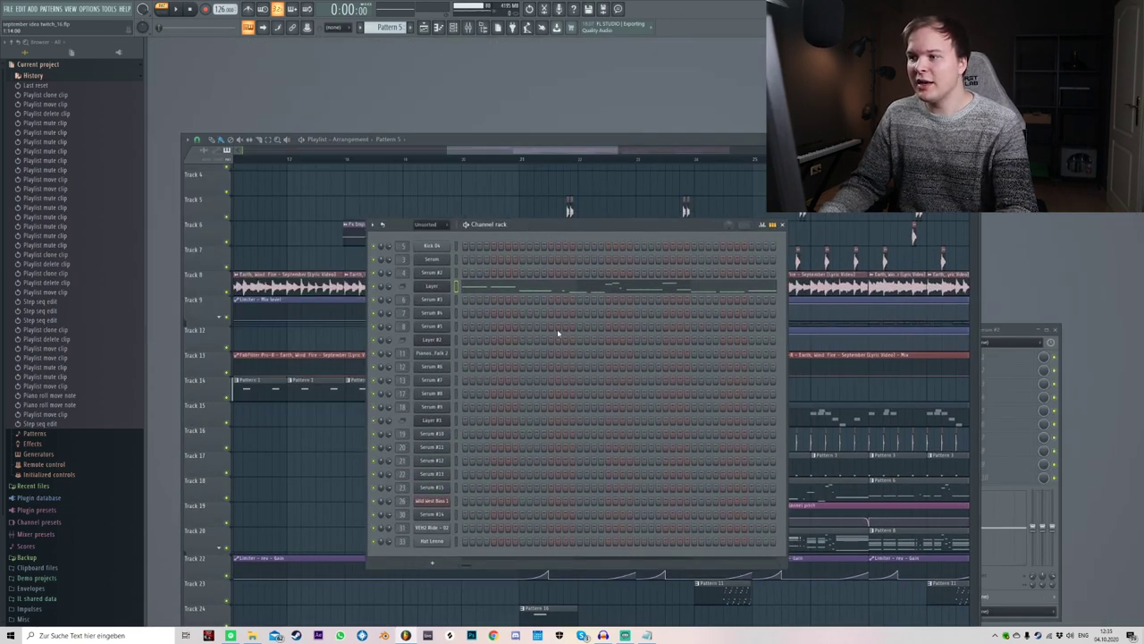
{"action": "key", "text": "F6"}
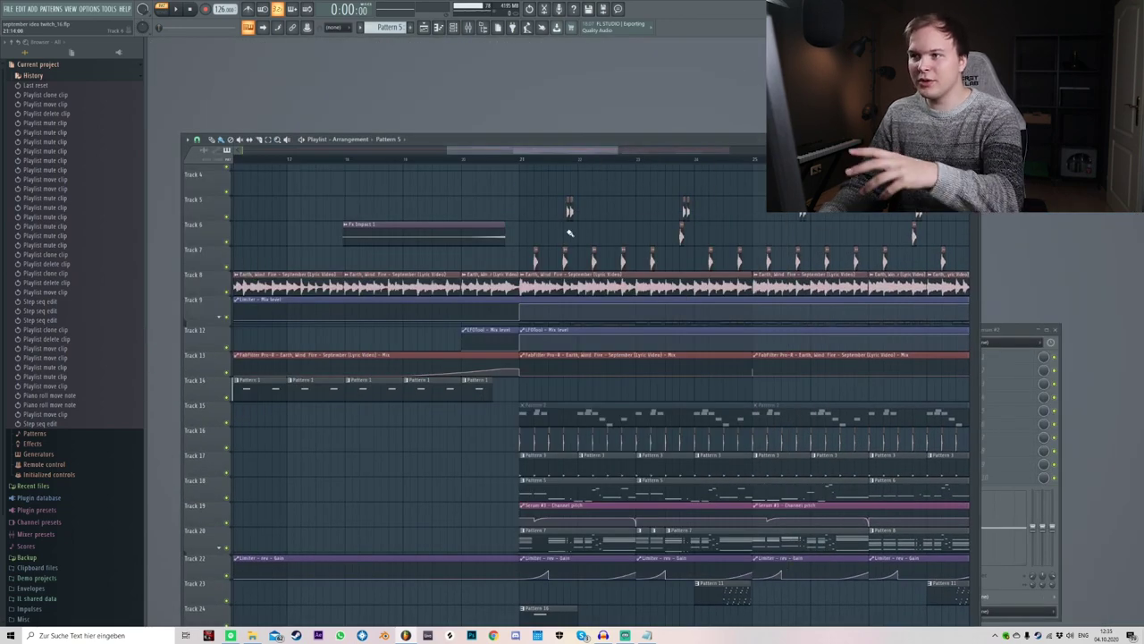
{"action": "left_click", "coordinate": [454, 30]}
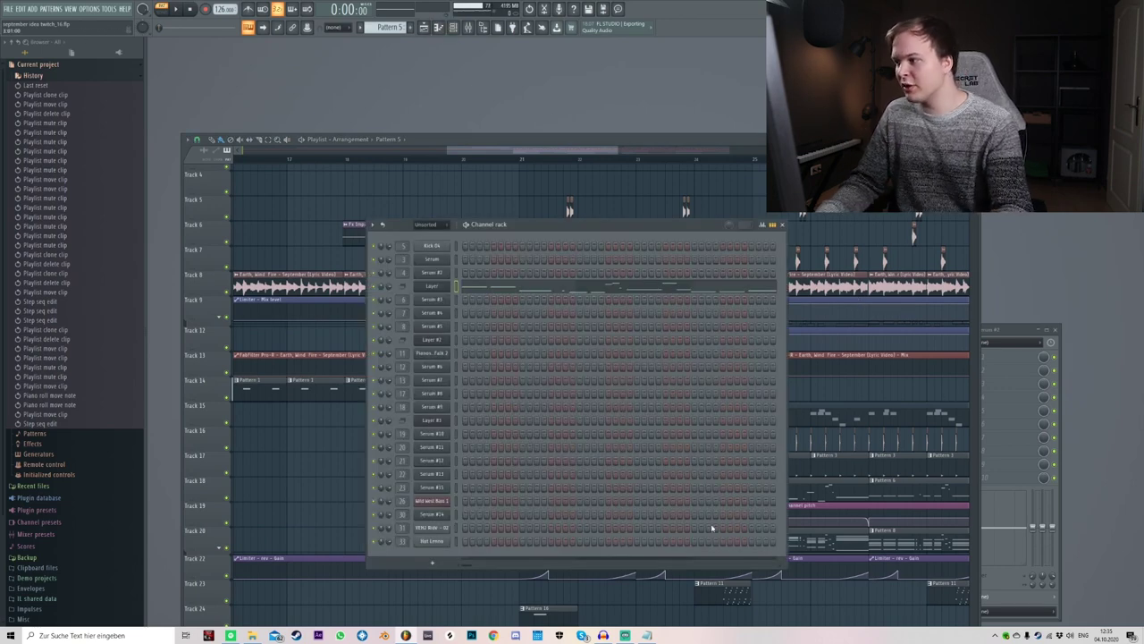
- Show the mixer and move the channel rack window to the upper-left corner of the workspace, beside the browser
{"action": "left_click", "coordinate": [468, 28]}
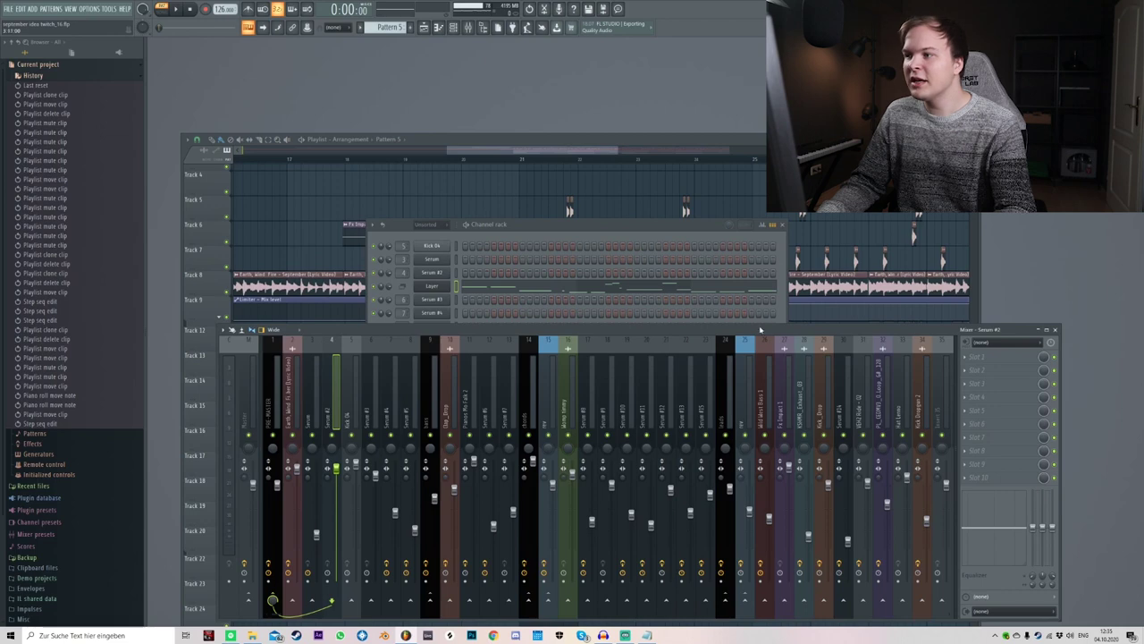
{"action": "left_click_drag", "start_coordinate": [560, 224], "coordinate": [364, 118]}
{"action": "left_click_drag", "start_coordinate": [320, 49], "coordinate": [314, 46]}
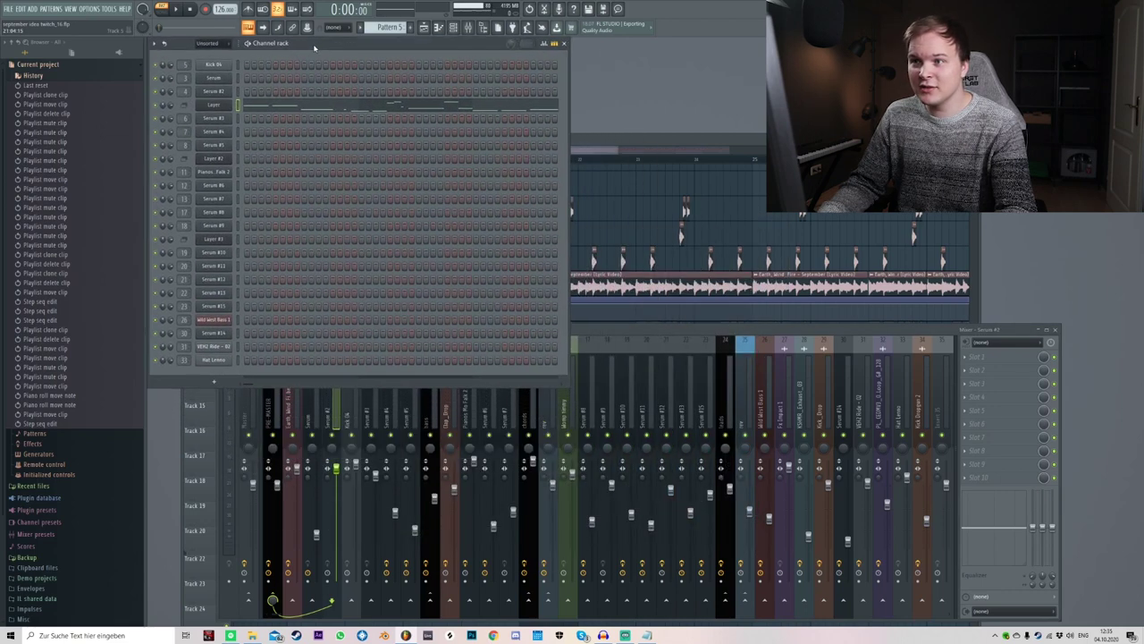
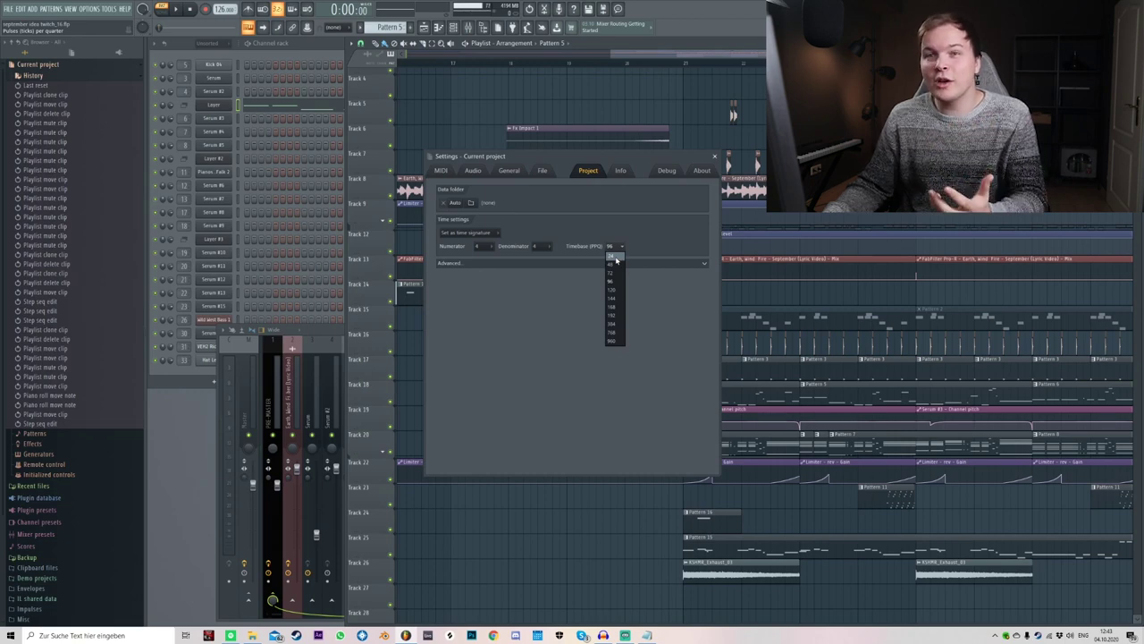
- Look at the Timebase (PPQ) options in the project's time settings
{"action": "left_click", "coordinate": [642, 223]}
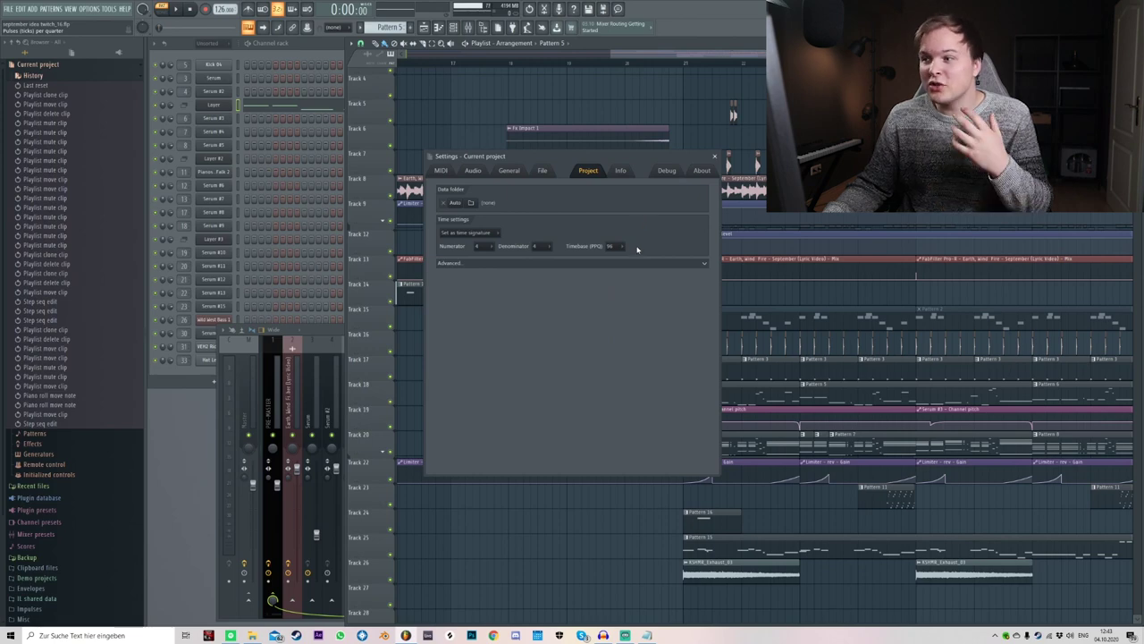
{"action": "left_click", "coordinate": [620, 246]}
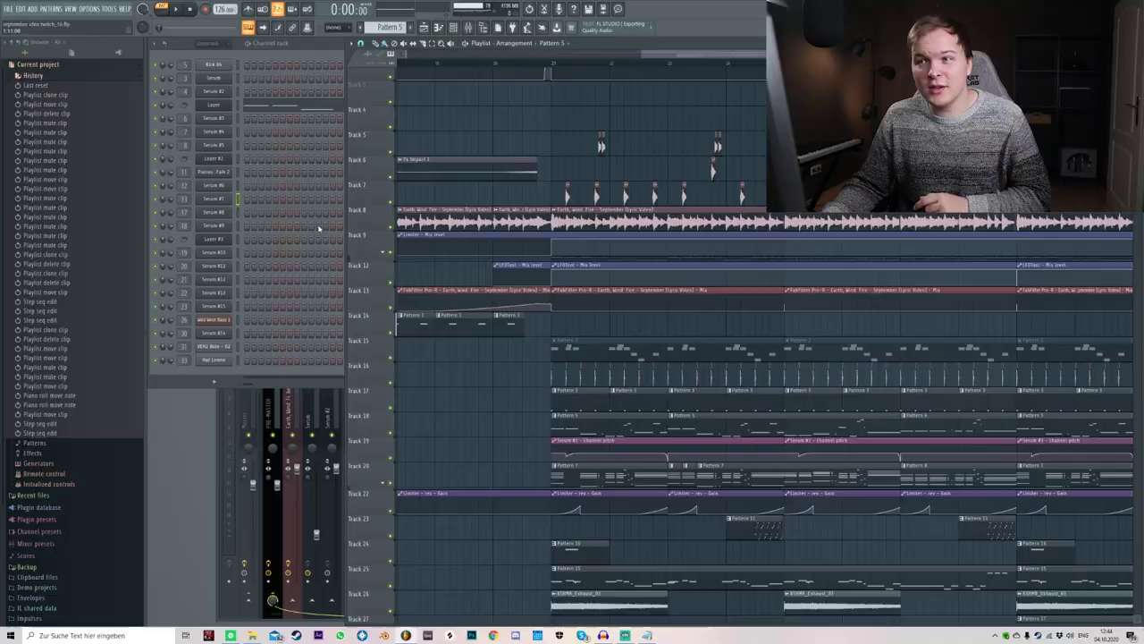
- View the Layer channel and its layered instruments Serum #3, Serum #4 and Serum #5, and close their windows
{"action": "left_click", "coordinate": [176, 9]}
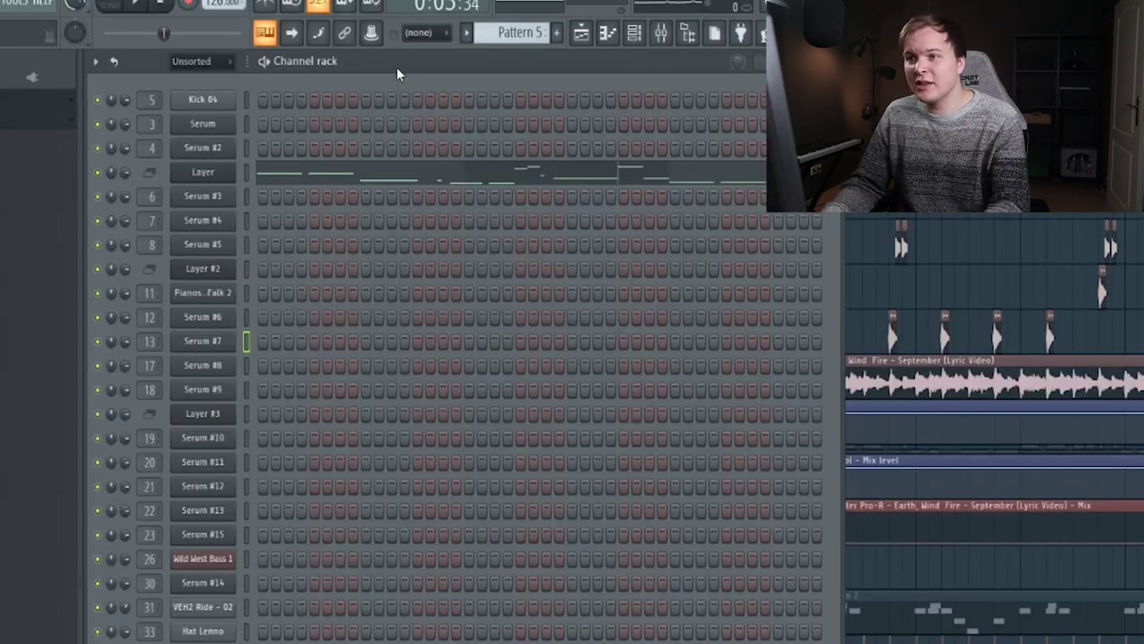
{"action": "left_click", "coordinate": [228, 176]}
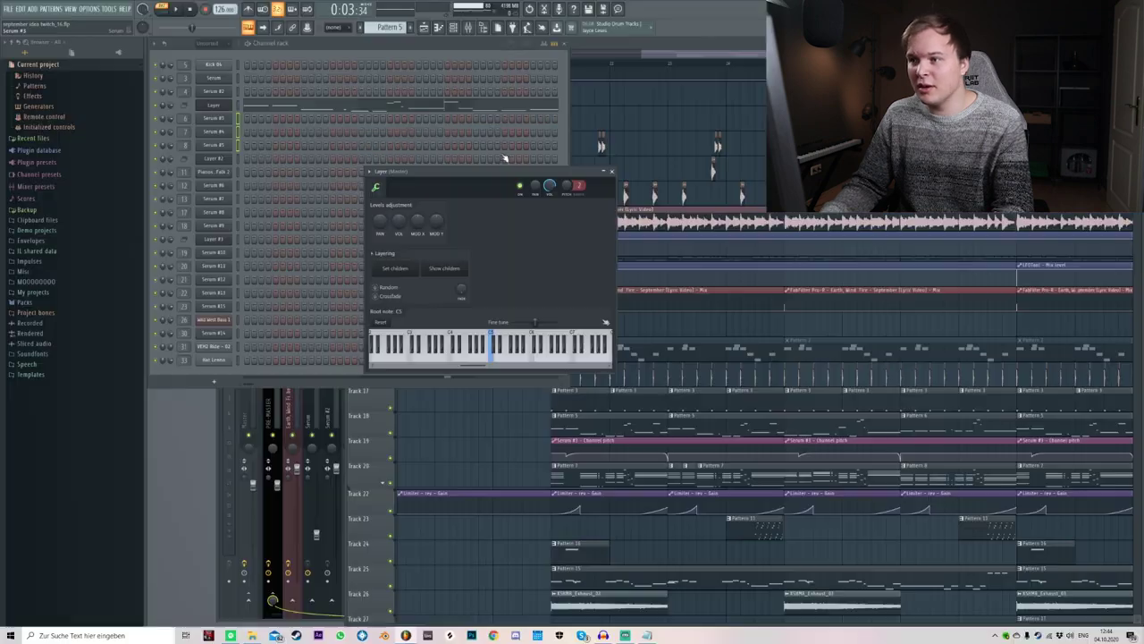
{"action": "left_click", "coordinate": [206, 198]}
{"action": "left_click_drag", "start_coordinate": [531, 298], "coordinate": [877, 241]}
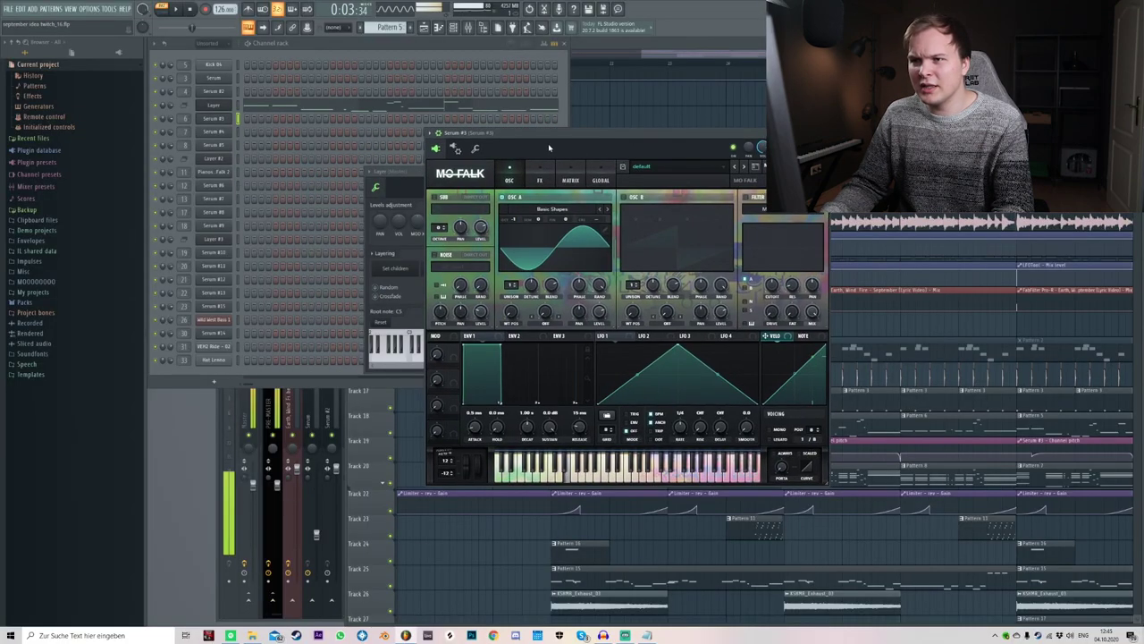
{"action": "left_click_drag", "start_coordinate": [347, 88], "coordinate": [675, 119]}
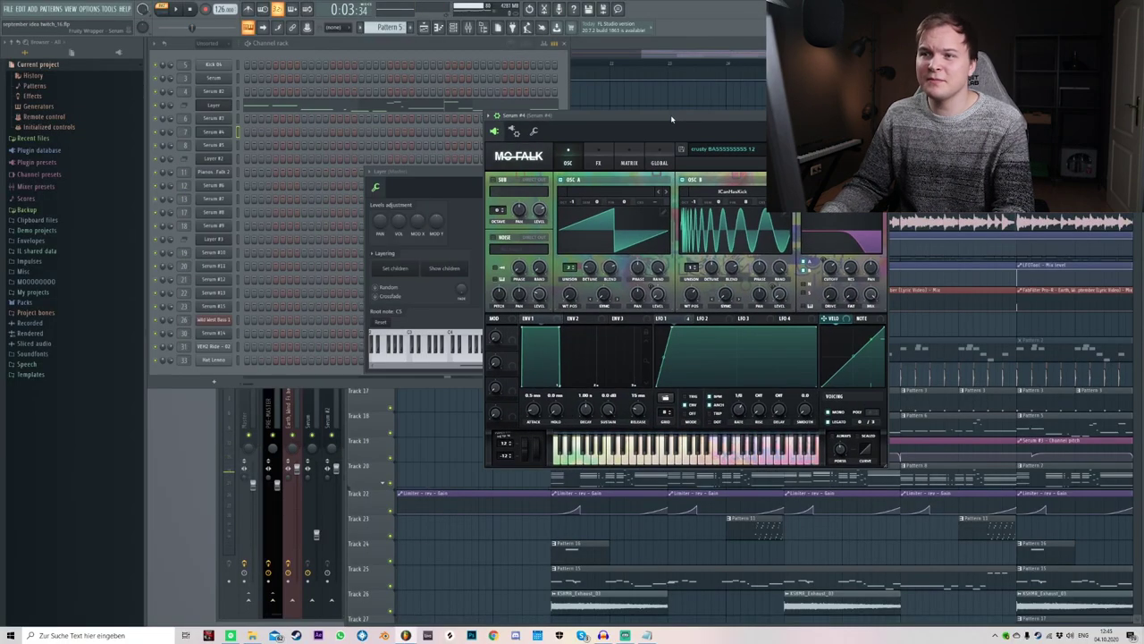
{"action": "left_click", "coordinate": [215, 146]}
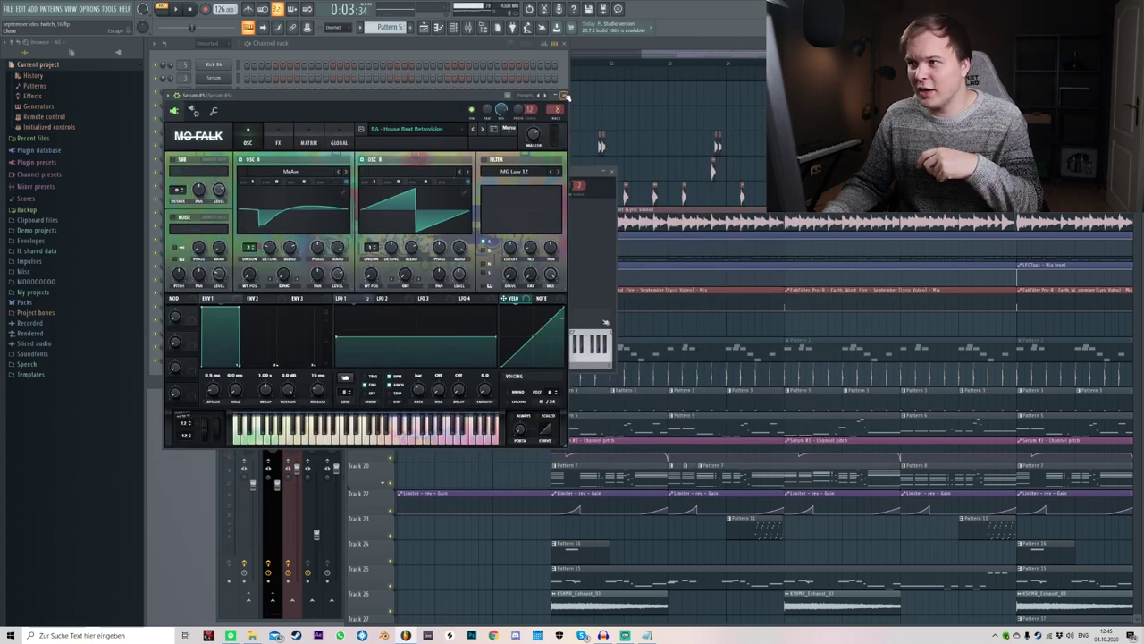
{"action": "left_click", "coordinate": [564, 96]}
{"action": "left_click", "coordinate": [623, 190]}
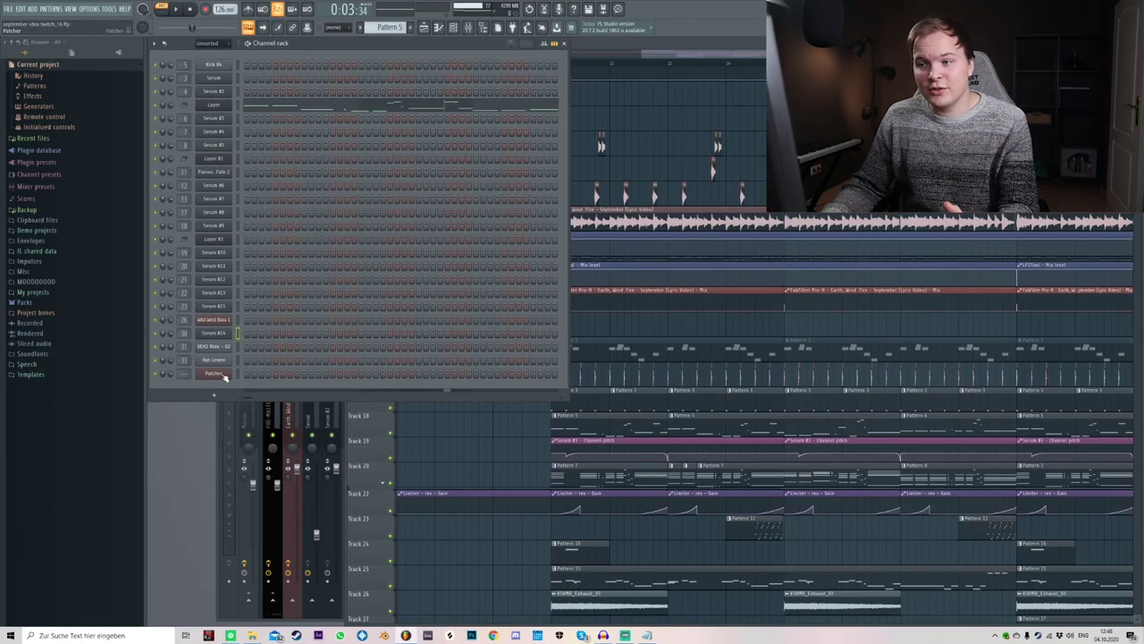
- Open the Patcher channel, add three Serum instruments to its map and space them out vertically
{"action": "left_click", "coordinate": [225, 377]}
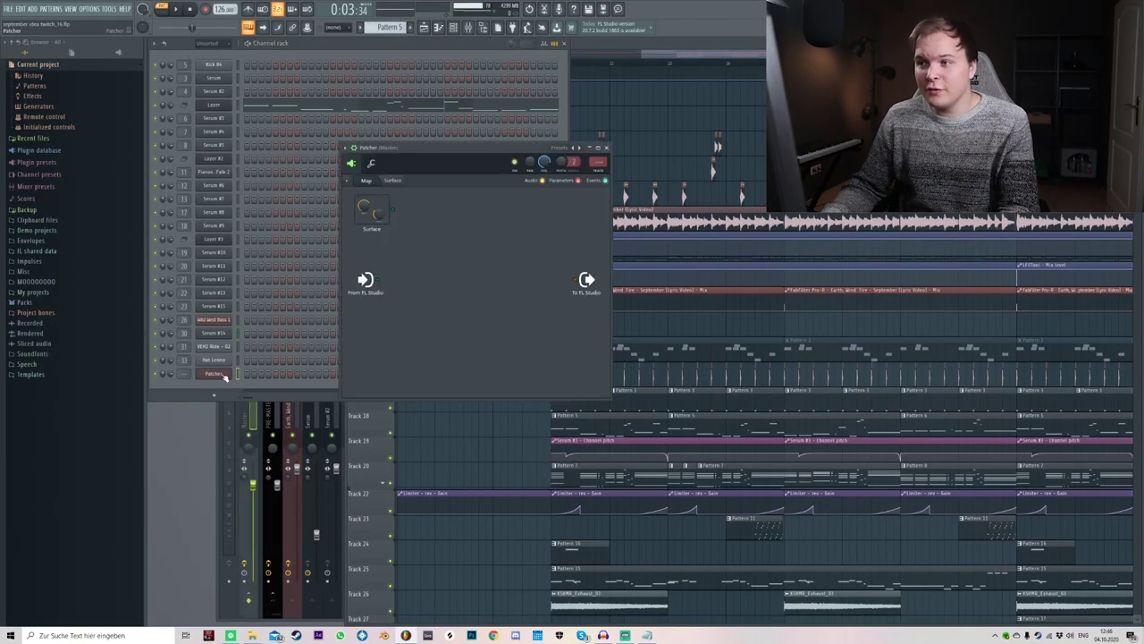
{"action": "right_click", "coordinate": [454, 239]}
{"action": "mouse_move", "coordinate": [474, 252]}
{"action": "left_click", "coordinate": [560, 426]}
{"action": "right_click", "coordinate": [439, 271]}
{"action": "mouse_move", "coordinate": [456, 283]}
{"action": "left_click", "coordinate": [542, 426]}
{"action": "right_click", "coordinate": [436, 309]}
{"action": "mouse_move", "coordinate": [458, 322]}
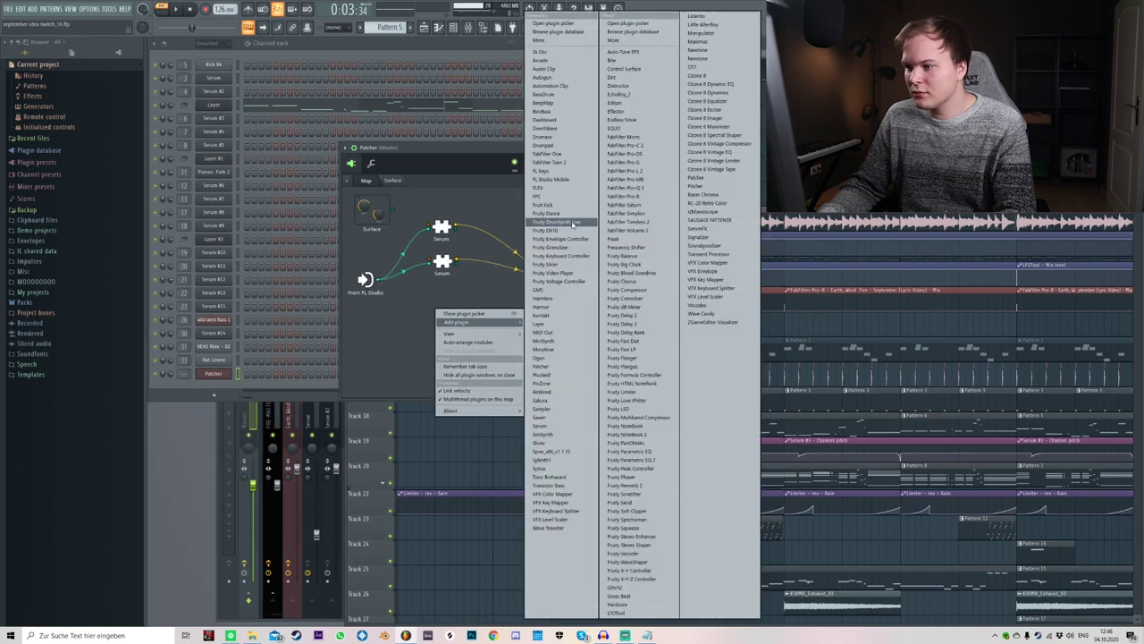
{"action": "left_click", "coordinate": [540, 426]}
{"action": "left_click_drag", "start_coordinate": [442, 261], "coordinate": [437, 278]}
- Open the Serum #3 channel and load a preset into a Serum inside Patcher
{"action": "left_click", "coordinate": [213, 118]}
{"action": "left_click", "coordinate": [554, 193]}
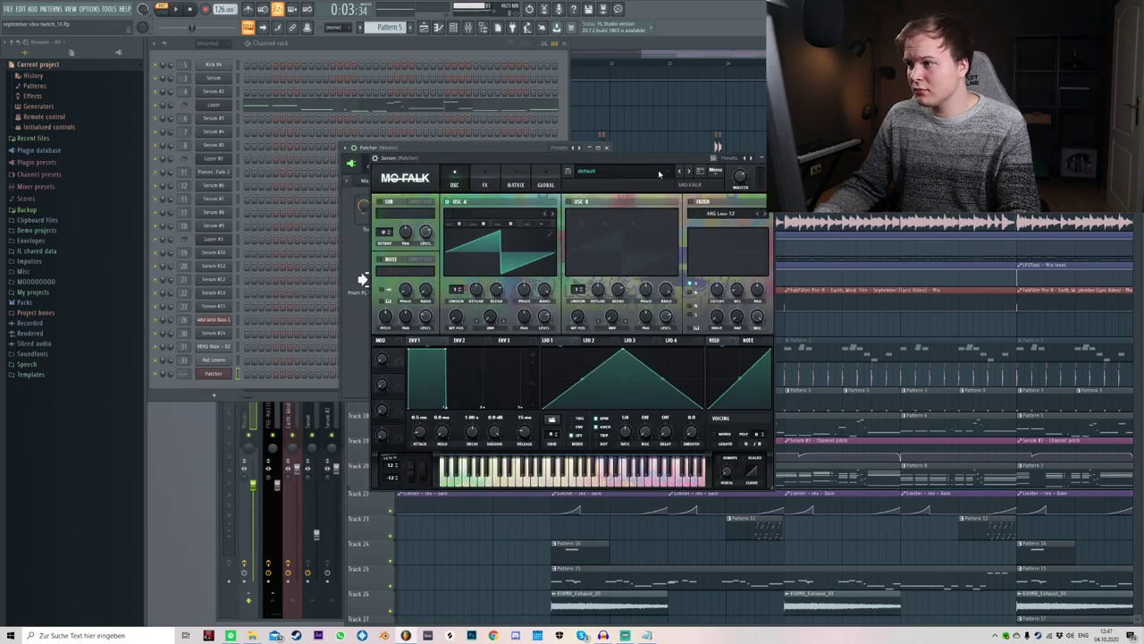
{"action": "left_click", "coordinate": [715, 170]}
{"action": "left_click", "coordinate": [756, 364]}
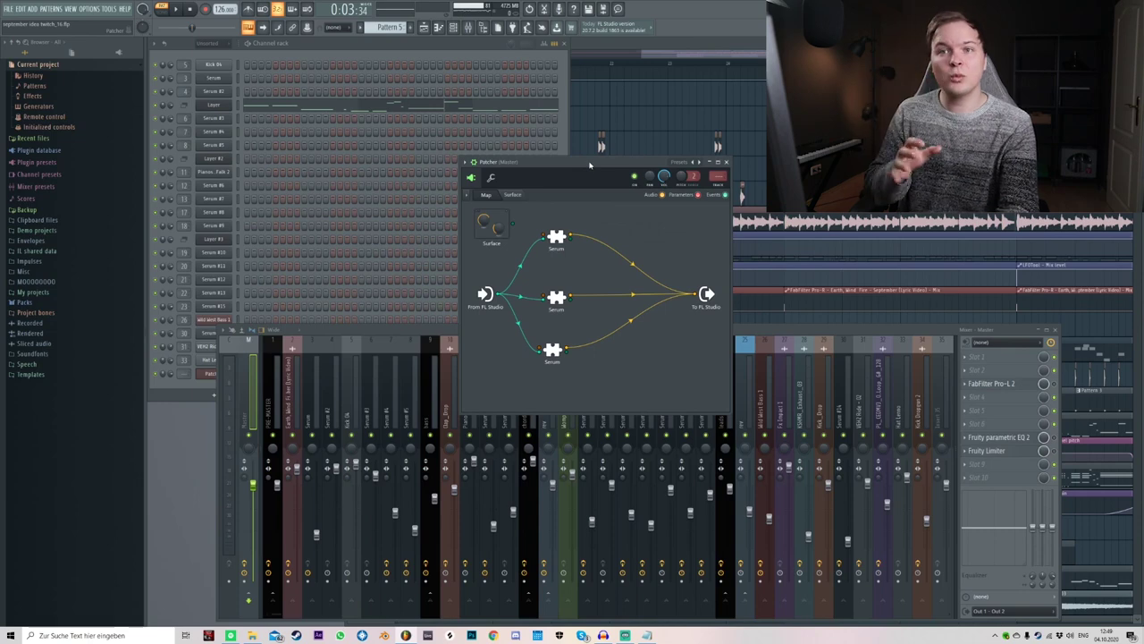
- Play a note through Patcher, open the Layer channel to compare its sound, and return to the Patcher map
{"action": "left_click_drag", "start_coordinate": [590, 164], "coordinate": [471, 155]}
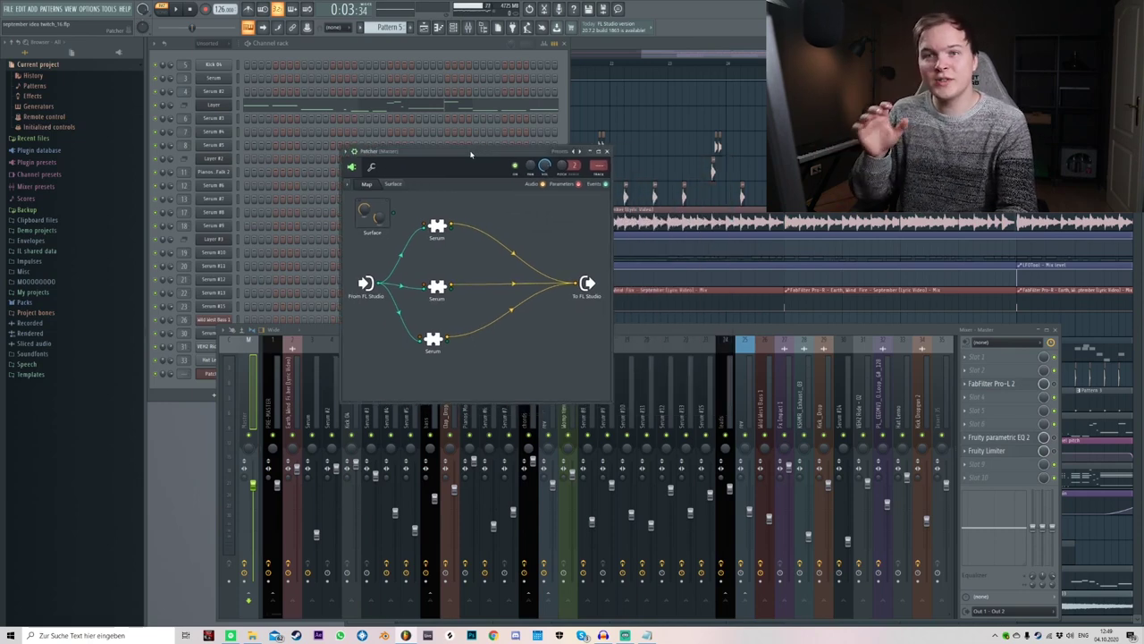
{"action": "key", "text": "b"}
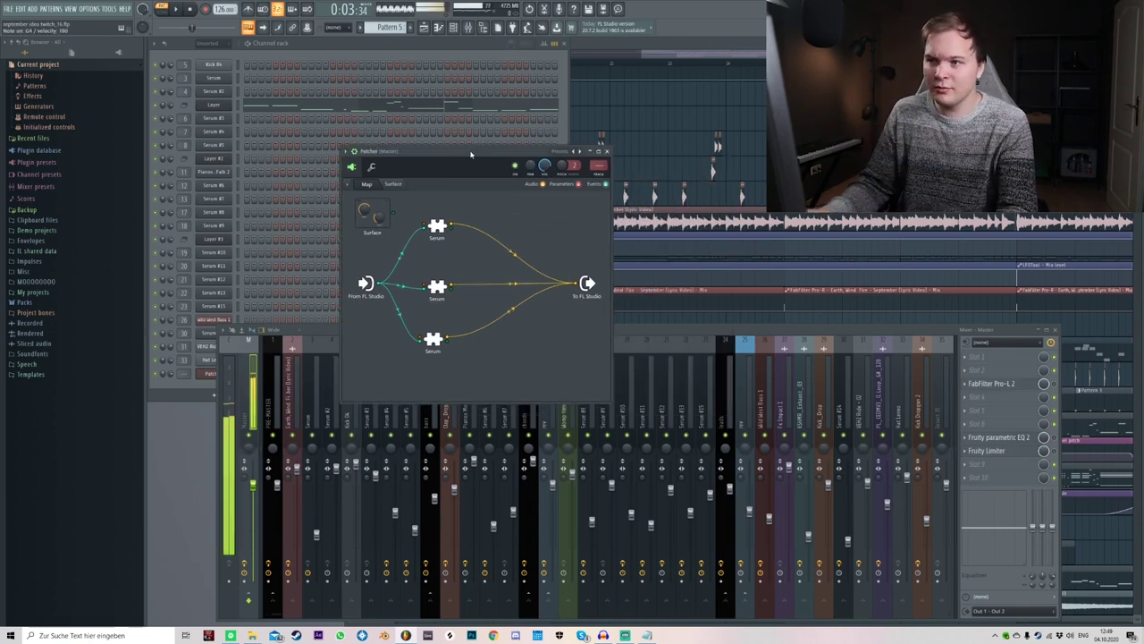
{"action": "left_click", "coordinate": [212, 105]}
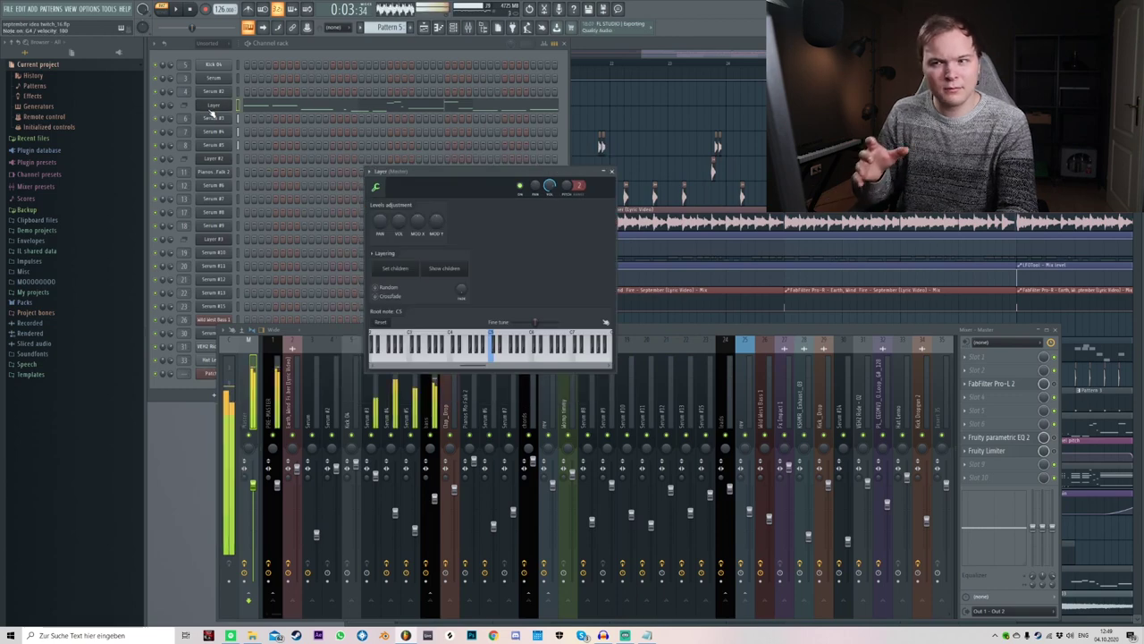
{"action": "left_click", "coordinate": [204, 373]}
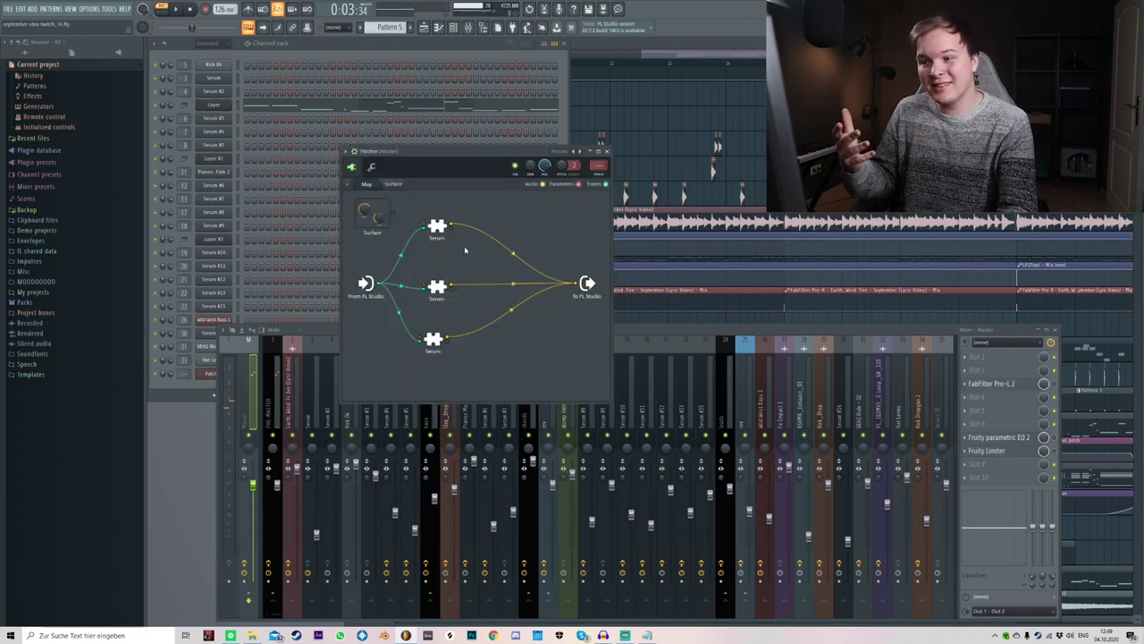
- Copy the FabFilter Saturn, Dirt and SAUSAGE FATTENER effects from the Serum #4 mixer track into the Patcher map
{"action": "double_click", "coordinate": [186, 130]}
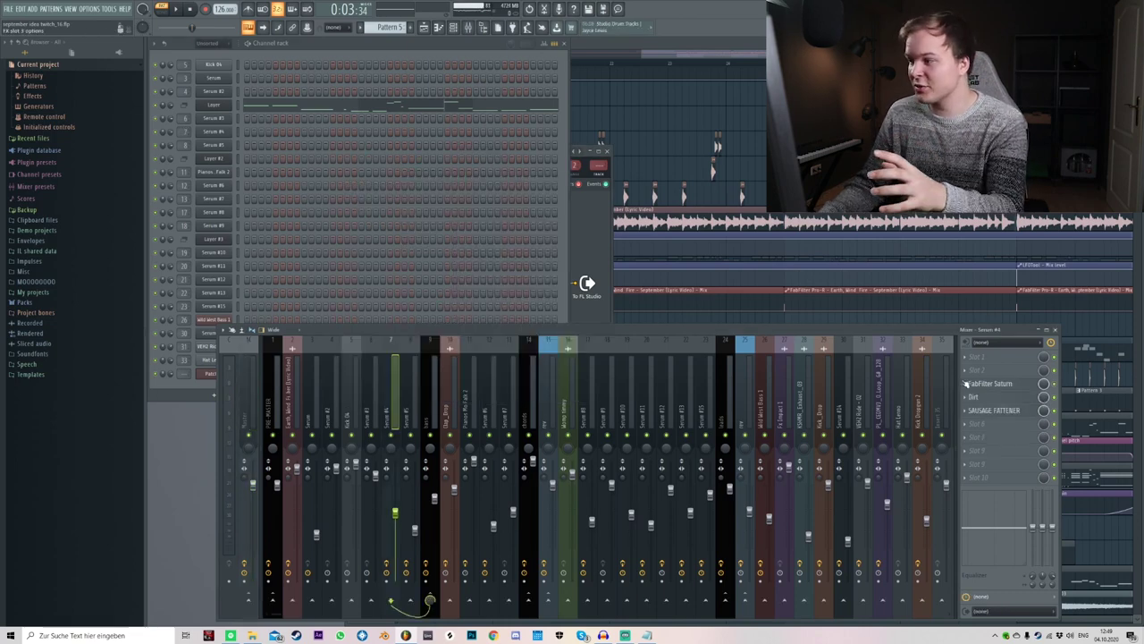
{"action": "left_click", "coordinate": [966, 385]}
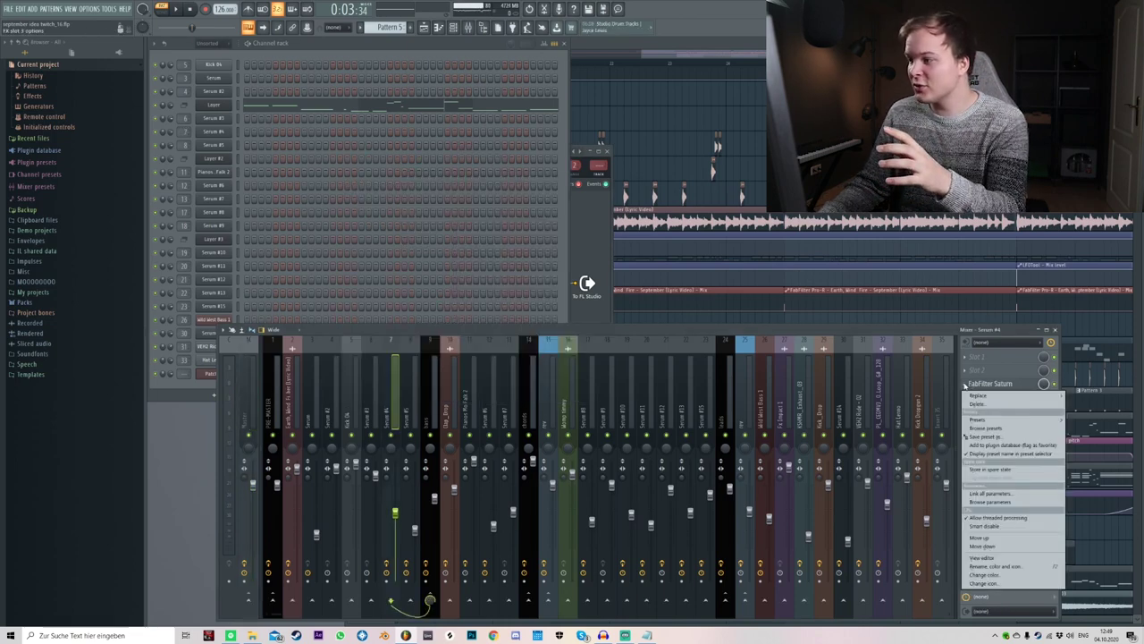
{"action": "left_click", "coordinate": [987, 445]}
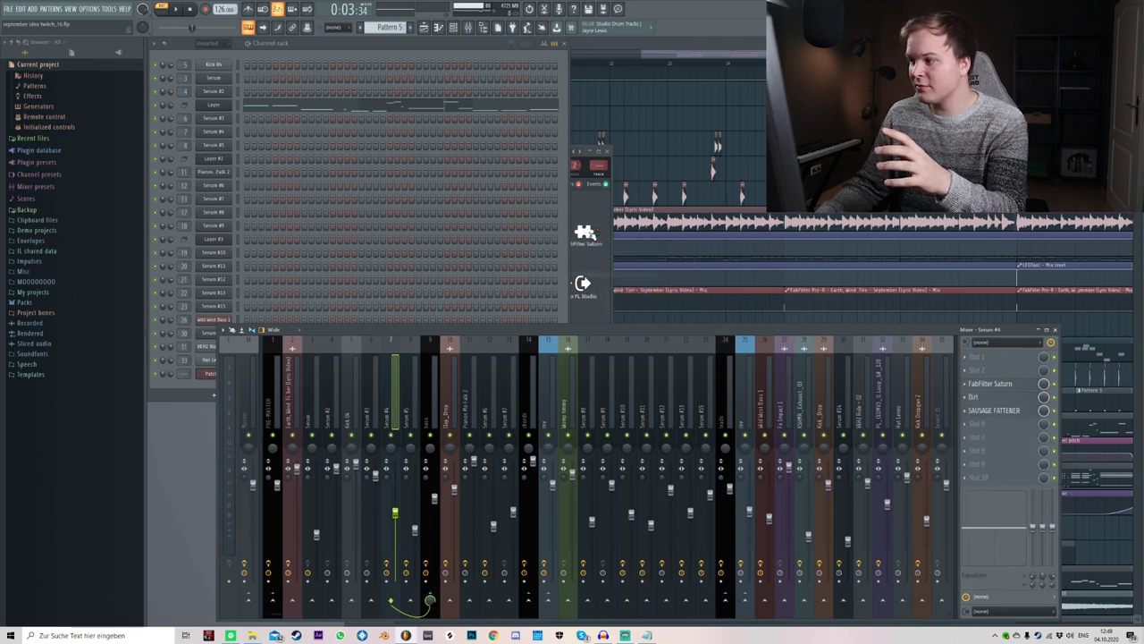
{"action": "left_click", "coordinate": [966, 403]}
{"action": "left_click", "coordinate": [983, 450]}
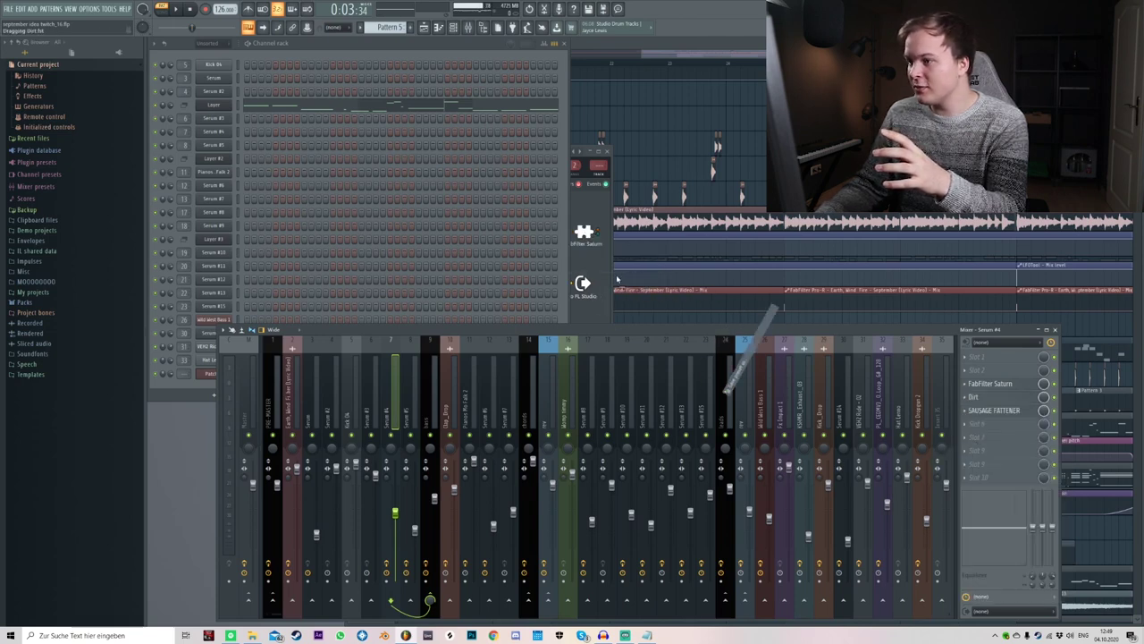
{"action": "left_click", "coordinate": [966, 411]}
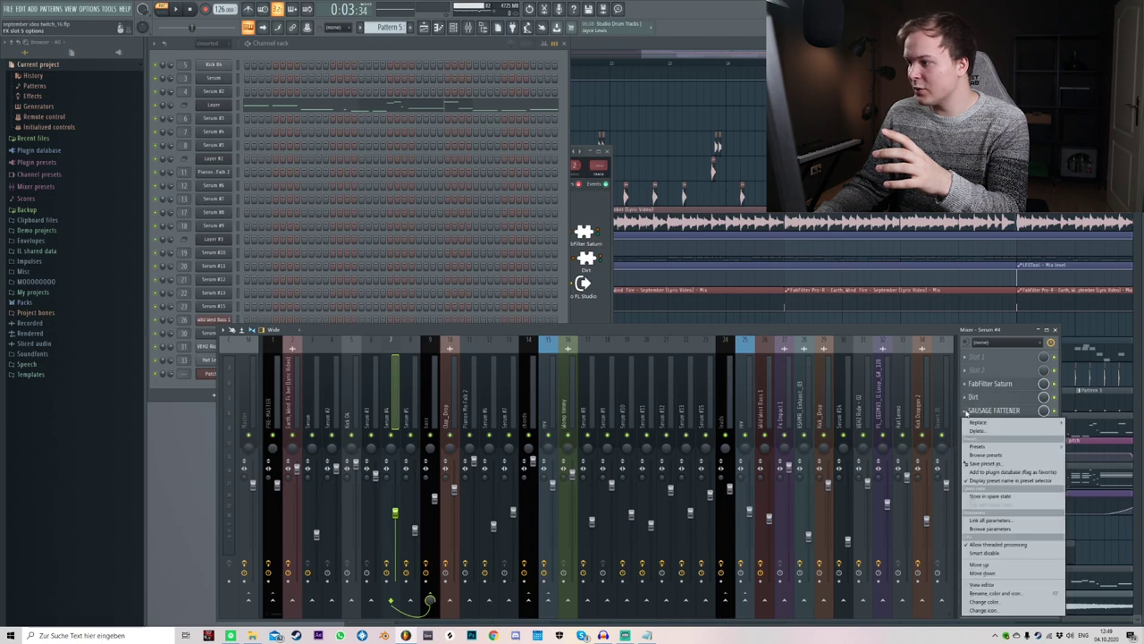
{"action": "left_click", "coordinate": [992, 471]}
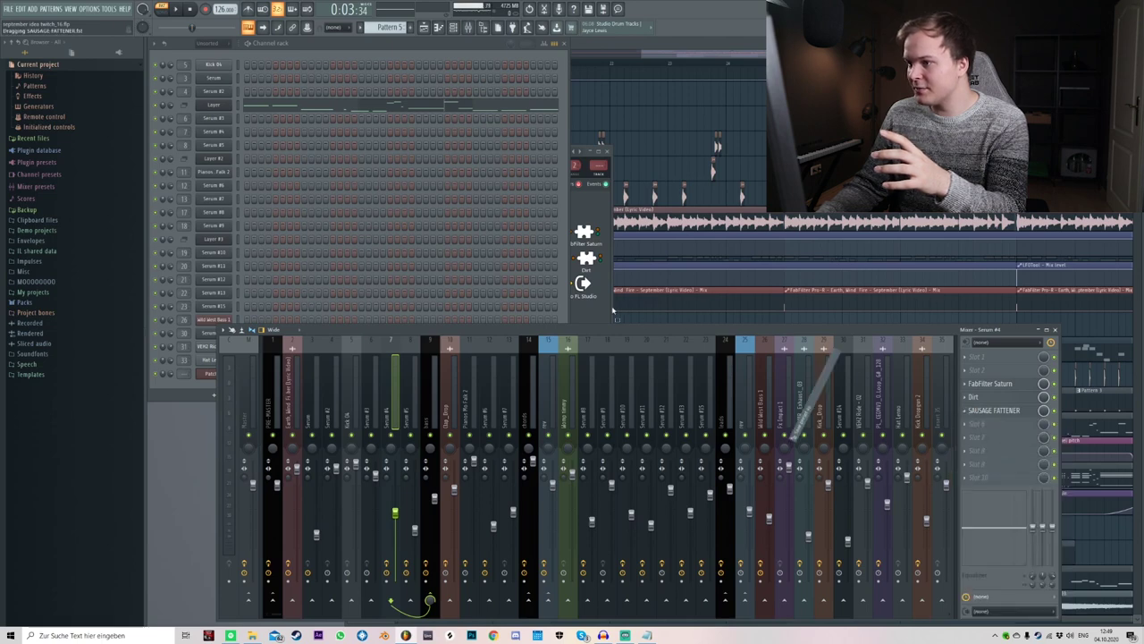
{"action": "left_click", "coordinate": [588, 207]}
- Chain FabFilter Saturn, Dirt and SAUSAGE FATTENER between the middle Serum and the To FL Studio output in Patcher
{"action": "left_click_drag", "start_coordinate": [477, 153], "coordinate": [499, 141]}
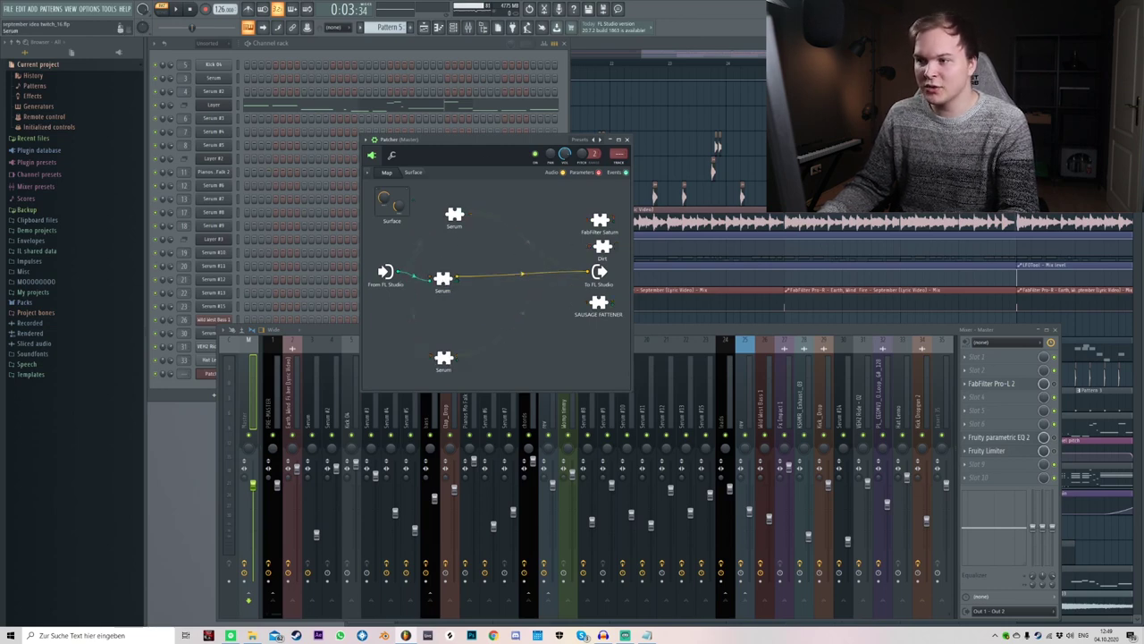
{"action": "left_click_drag", "start_coordinate": [600, 220], "coordinate": [493, 255]}
{"action": "left_click_drag", "start_coordinate": [588, 272], "coordinate": [555, 261]}
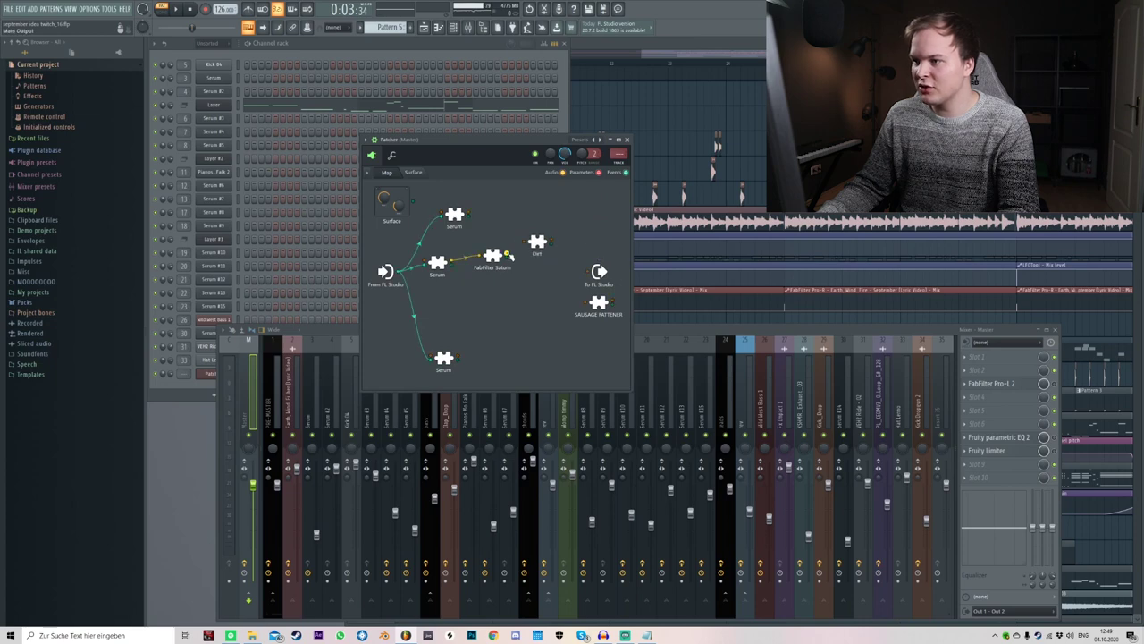
{"action": "left_click_drag", "start_coordinate": [598, 302], "coordinate": [584, 290]}
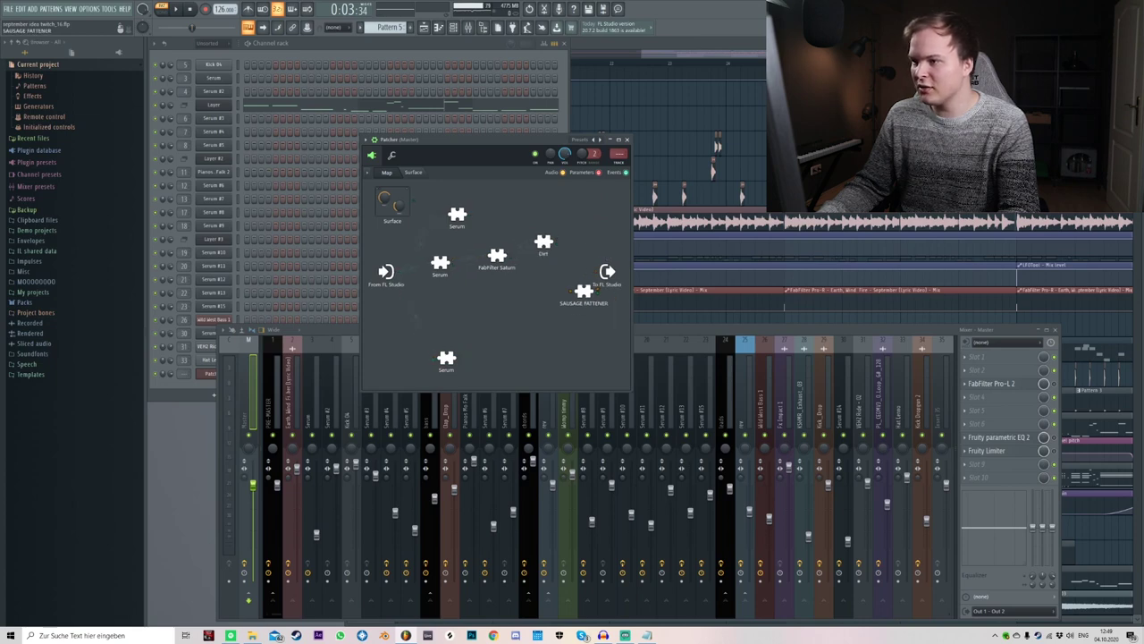
{"action": "left_click_drag", "start_coordinate": [563, 285], "coordinate": [583, 222]}
{"action": "left_click_drag", "start_coordinate": [498, 258], "coordinate": [468, 262]}
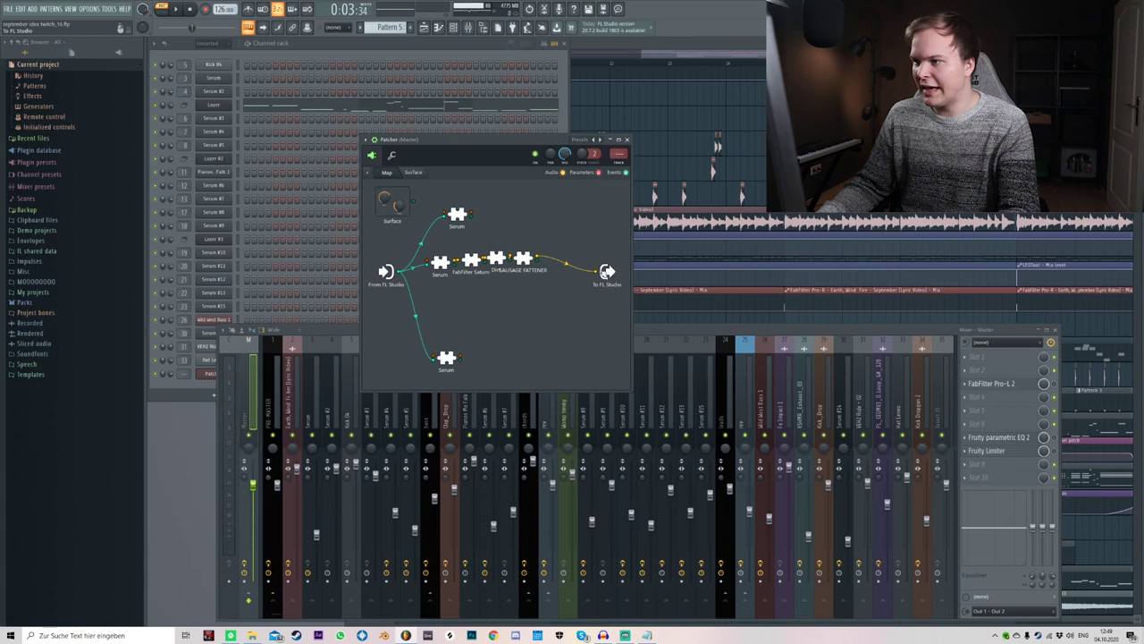
- Copy the three FabFilter Saturn effects from the Serum #5 mixer track into Patcher and chain them after the lowest Serum
{"action": "left_click", "coordinate": [420, 600]}
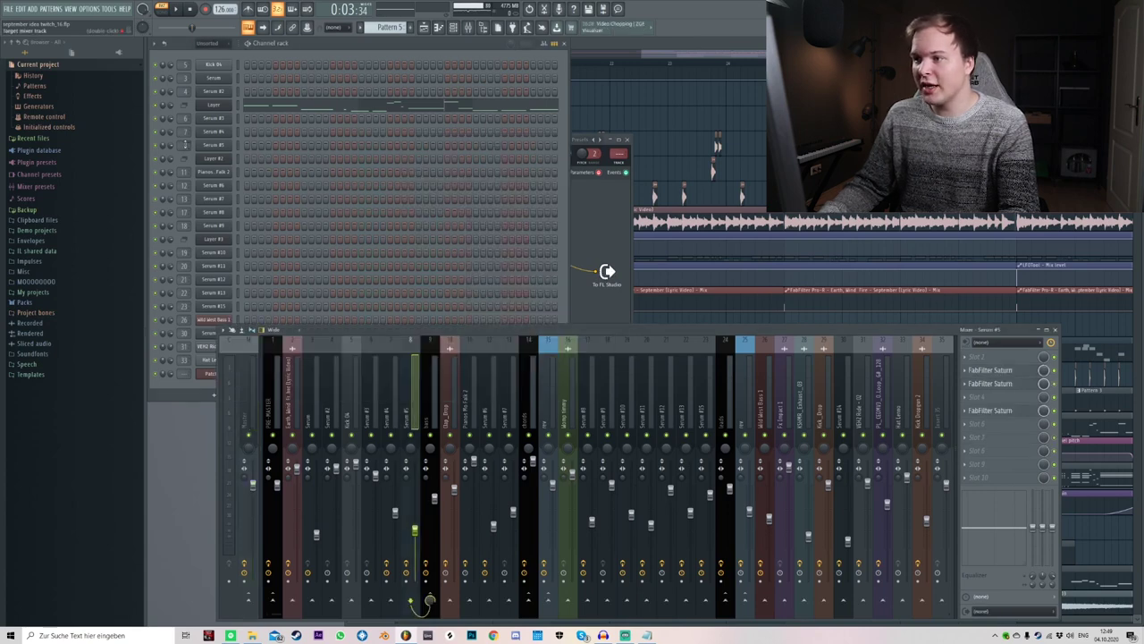
{"action": "left_click", "coordinate": [965, 370]}
{"action": "left_click", "coordinate": [965, 383]}
{"action": "left_click_drag", "start_coordinate": [987, 410], "coordinate": [592, 220]}
{"action": "left_click", "coordinate": [965, 410]}
{"action": "left_click_drag", "start_coordinate": [987, 450], "coordinate": [595, 248]}
{"action": "left_click_drag", "start_coordinate": [593, 192], "coordinate": [533, 347]}
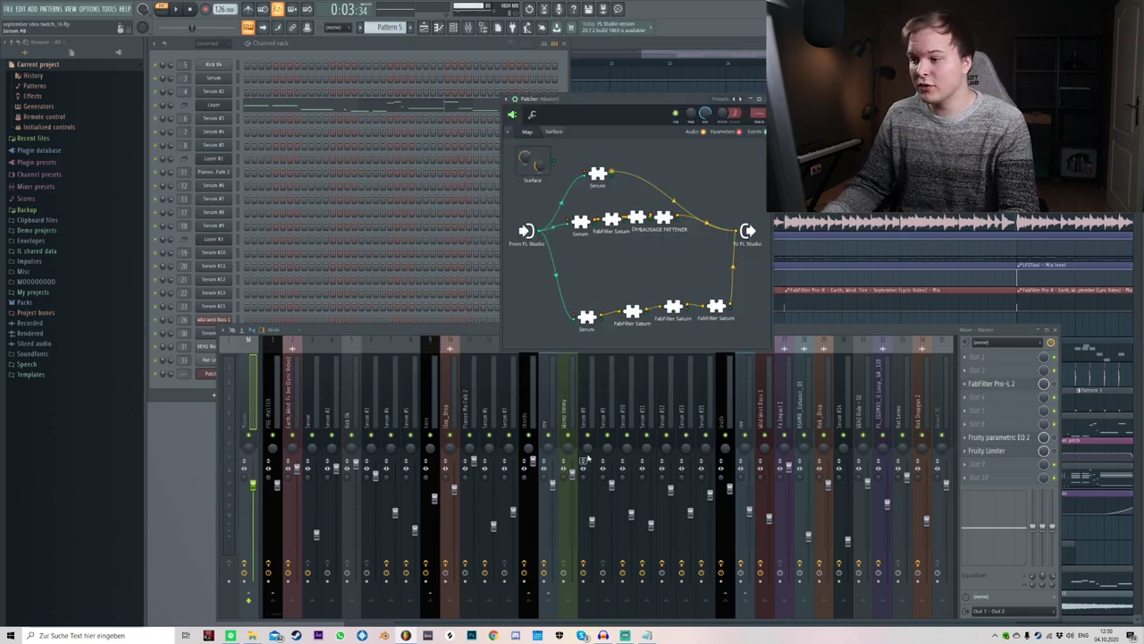
- Match the output cable volumes of the three Serum chains in Patcher to the Serum #3, Serum #4 and Serum #5 mixer levels
{"action": "left_click", "coordinate": [375, 410]}
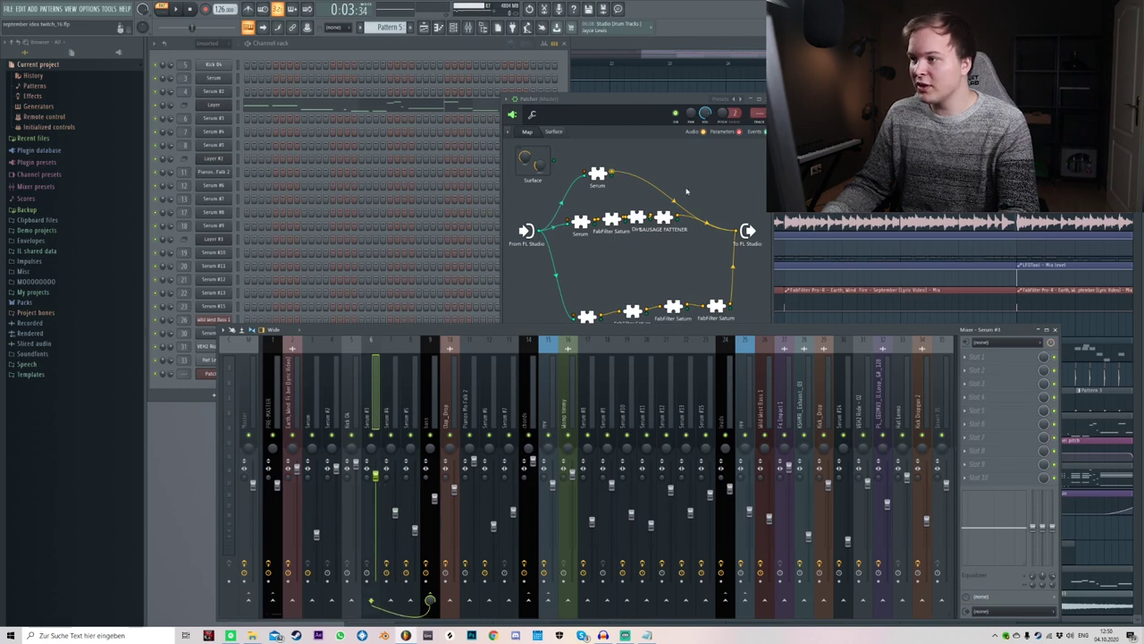
{"action": "left_click", "coordinate": [670, 198]}
{"action": "left_click", "coordinate": [393, 410]}
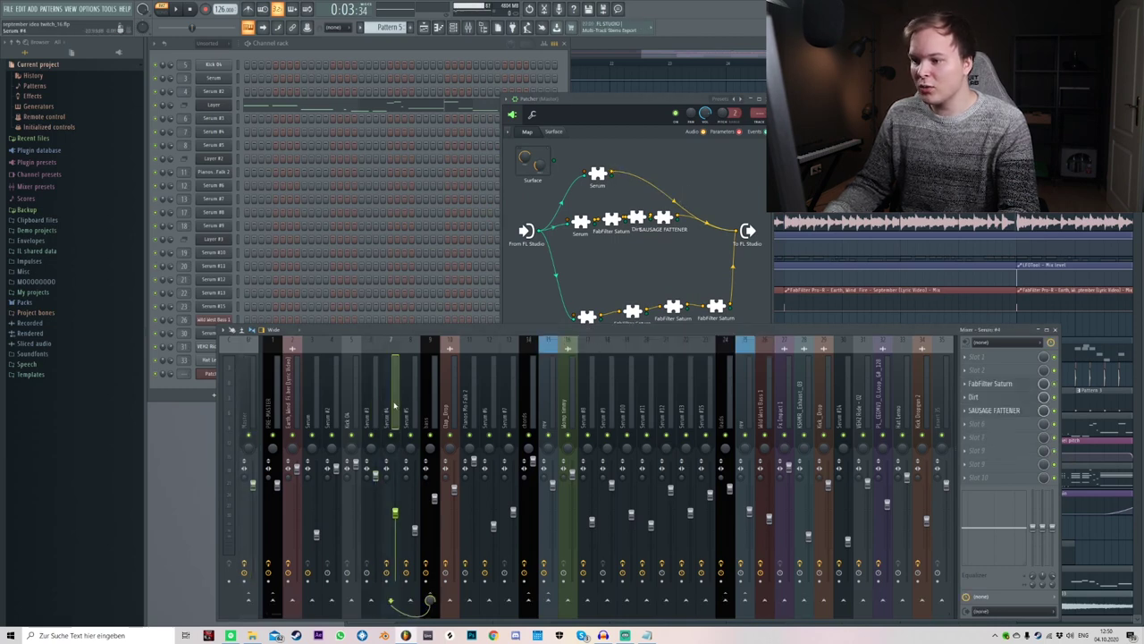
{"action": "left_click", "coordinate": [703, 225]}
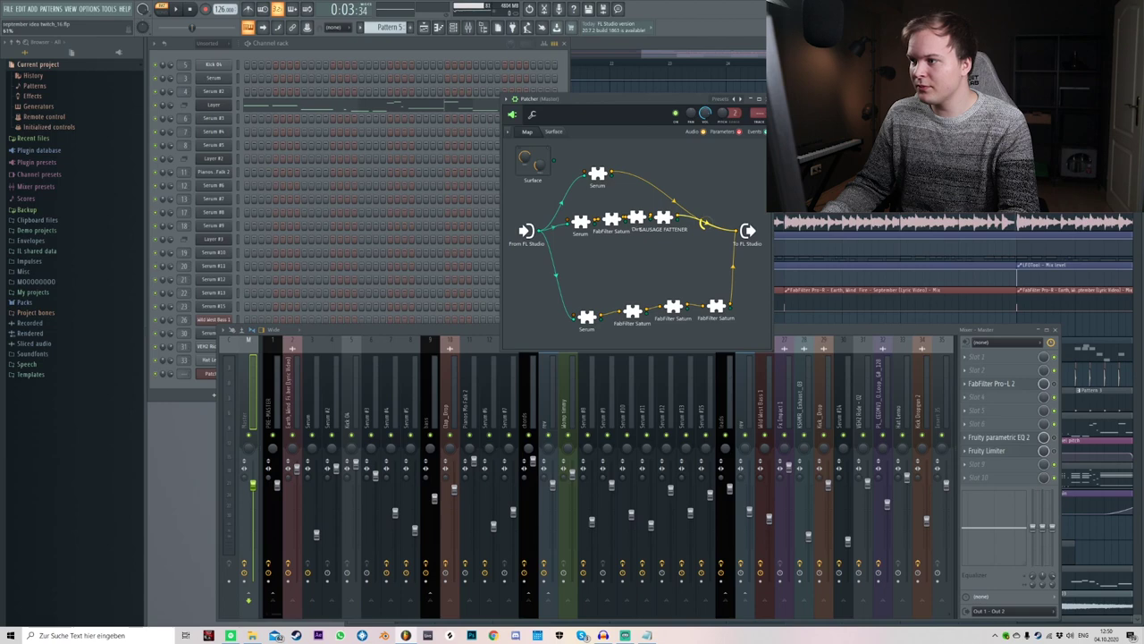
{"action": "left_click", "coordinate": [410, 392]}
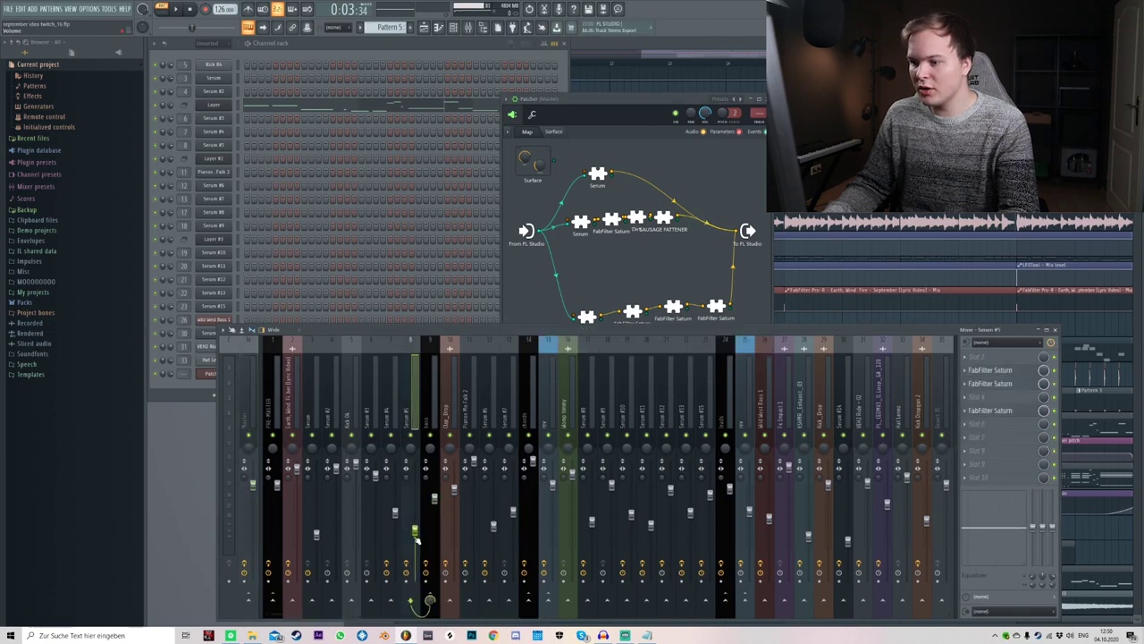
{"action": "left_click", "coordinate": [733, 266]}
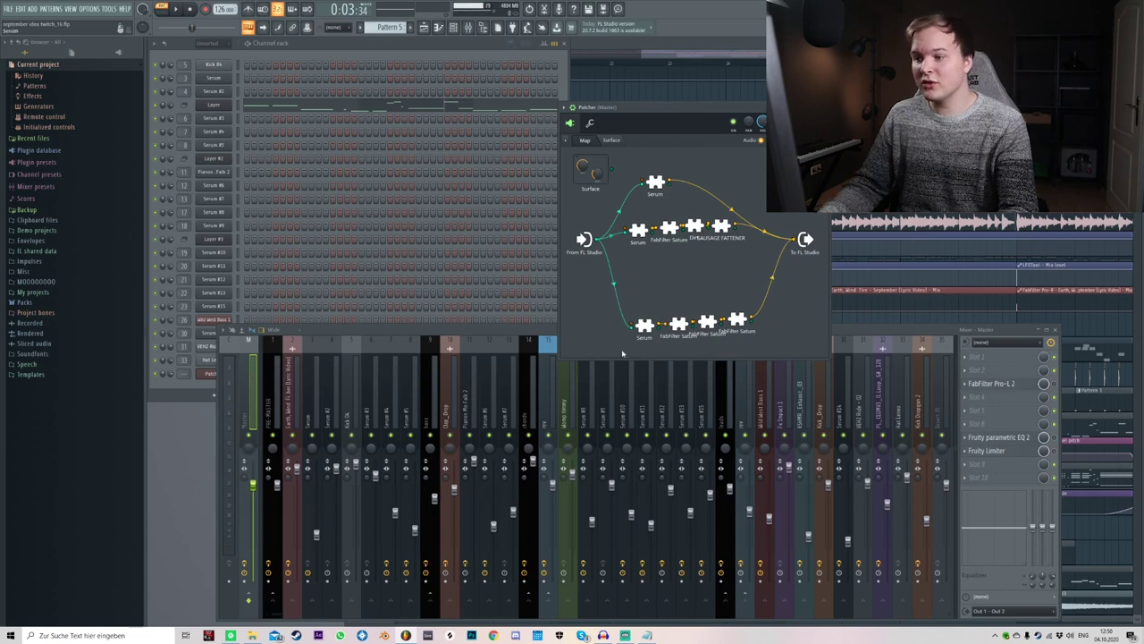
- Copy FabFilter Saturn, Ozone 8 Dynamics and FabFilter Pro-Q 3 from the bass mixer track into the Patcher map
{"action": "left_click", "coordinate": [436, 400]}
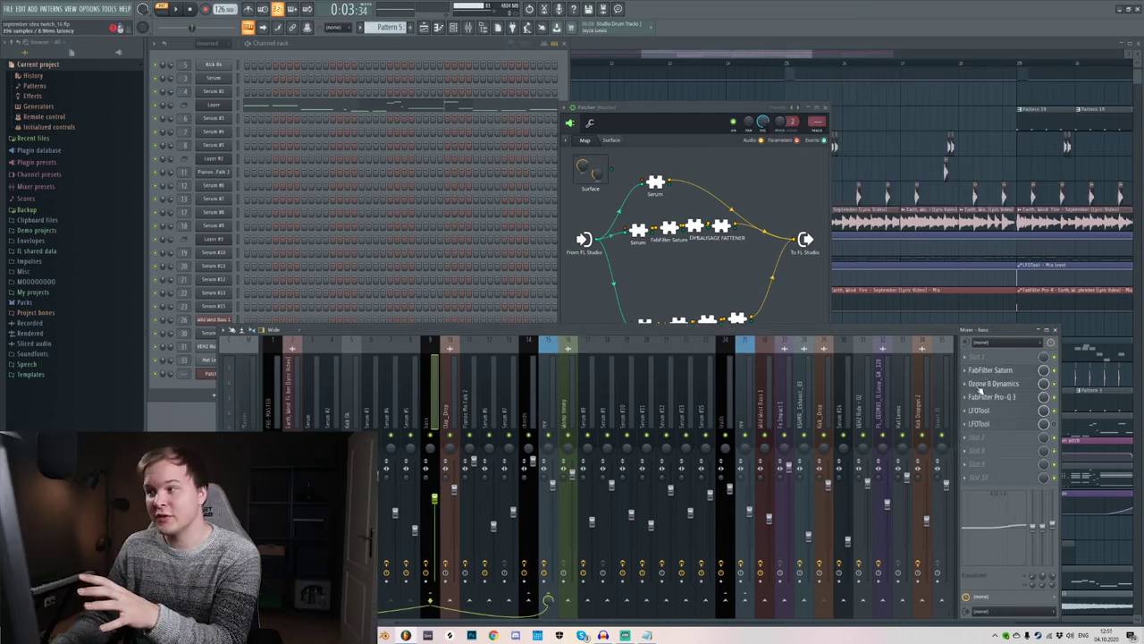
{"action": "left_click", "coordinate": [965, 371]}
{"action": "left_click_drag", "start_coordinate": [983, 425], "coordinate": [773, 179]}
{"action": "left_click", "coordinate": [965, 385]}
{"action": "left_click_drag", "start_coordinate": [984, 437], "coordinate": [780, 204]}
{"action": "left_click", "coordinate": [965, 398]}
{"action": "left_click_drag", "start_coordinate": [983, 451], "coordinate": [806, 275]}
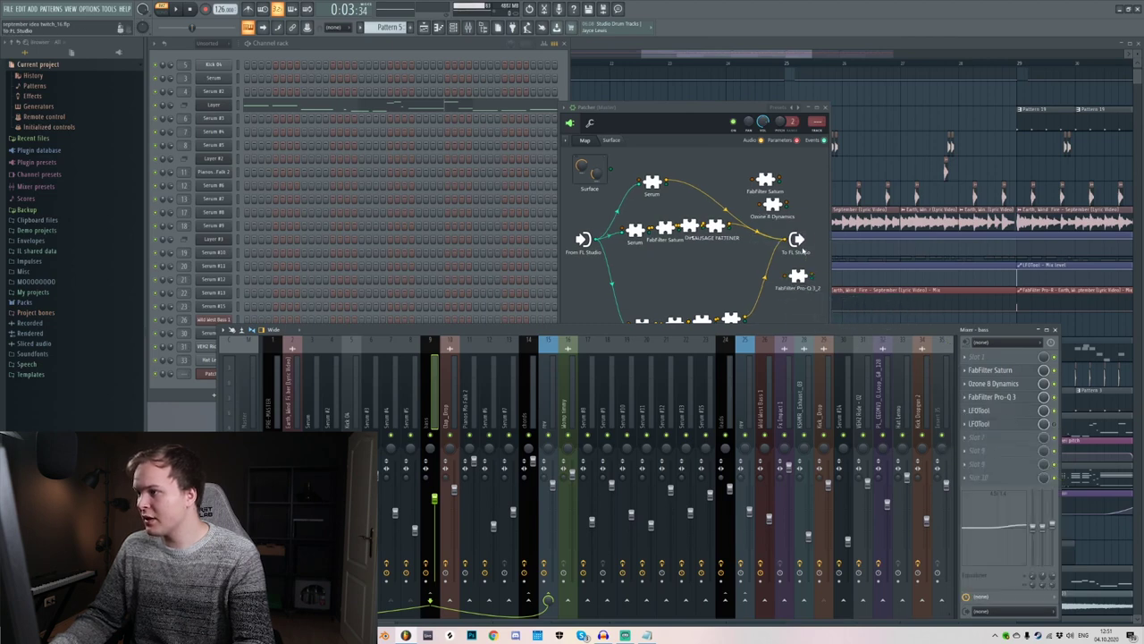
- Route all three Serum chains into the copied FabFilter Saturn, followed by Ozone 8 Dynamics, FabFilter Pro-Q 3 and the To FL Studio output
{"action": "left_click_drag", "start_coordinate": [730, 226], "coordinate": [732, 179]}
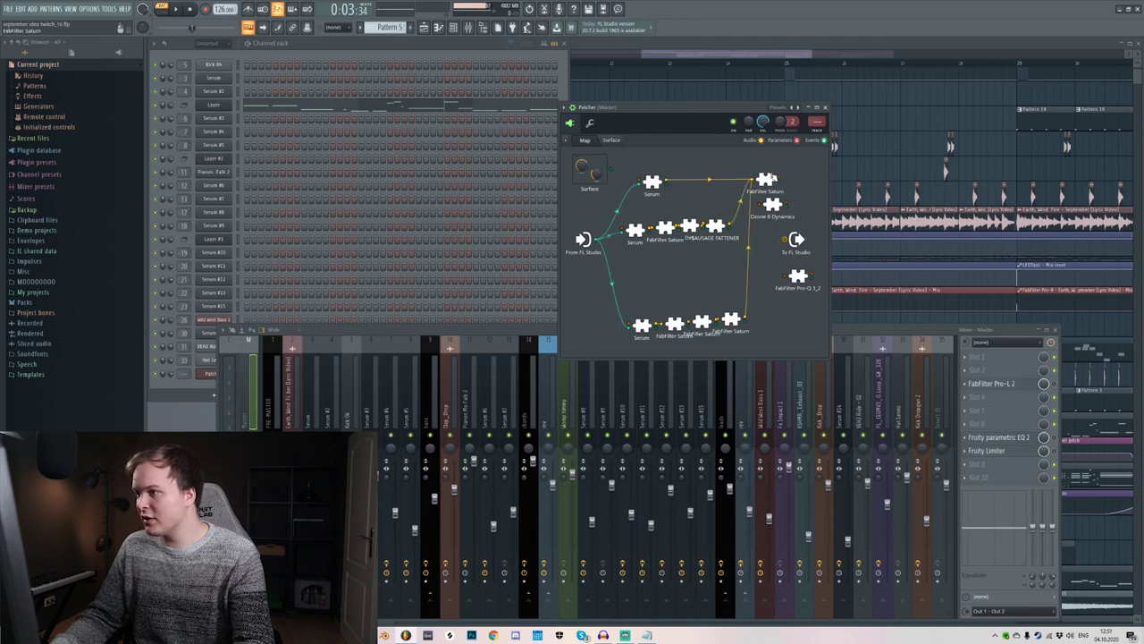
{"action": "left_click_drag", "start_coordinate": [772, 205], "coordinate": [798, 180]}
{"action": "left_click_drag", "start_coordinate": [798, 275], "coordinate": [798, 211]}
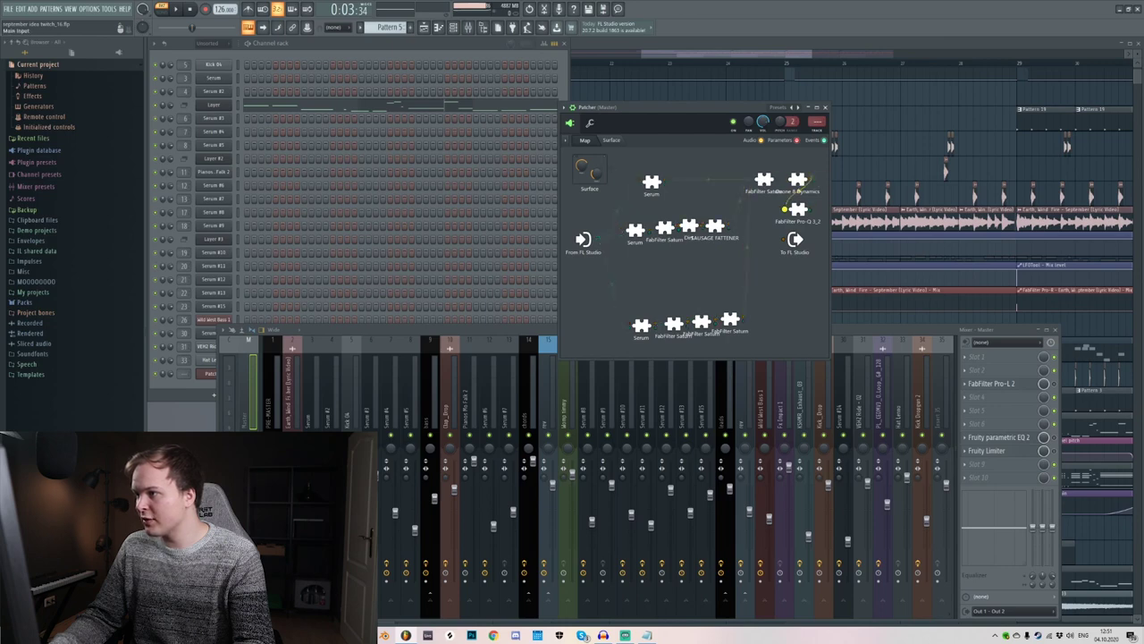
- Play notes through the finished Patcher chain, compare its sound with the Layer channel, and reopen Patcher
{"action": "left_click_drag", "start_coordinate": [690, 109], "coordinate": [699, 107]}
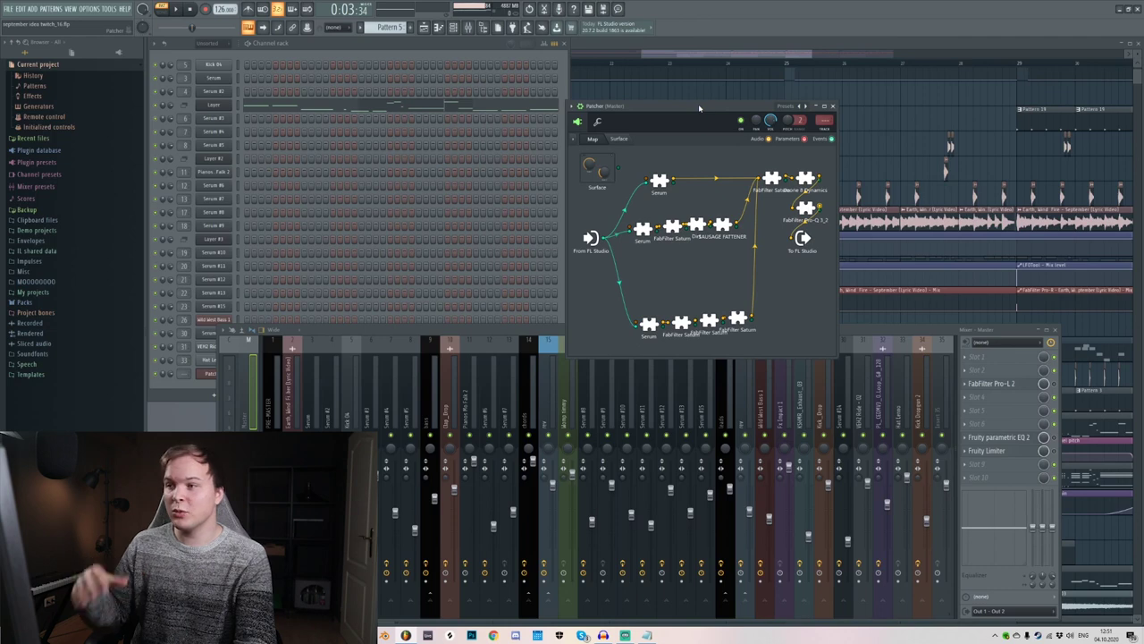
{"action": "left_click_drag", "start_coordinate": [683, 110], "coordinate": [660, 141]}
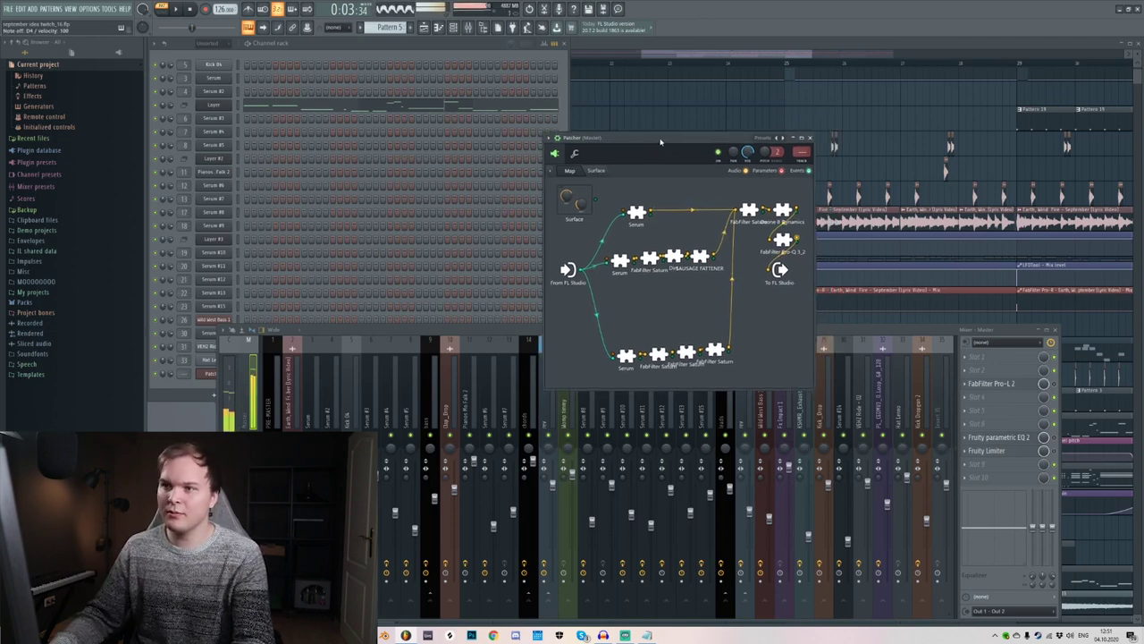
{"action": "left_click", "coordinate": [212, 105]}
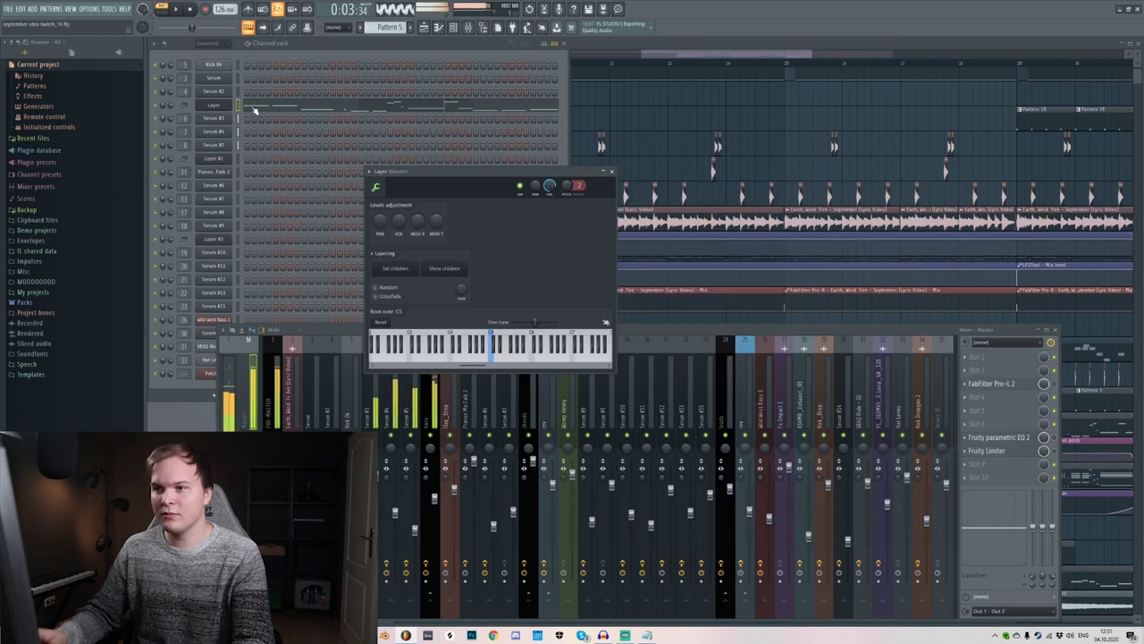
{"action": "left_click", "coordinate": [214, 374]}
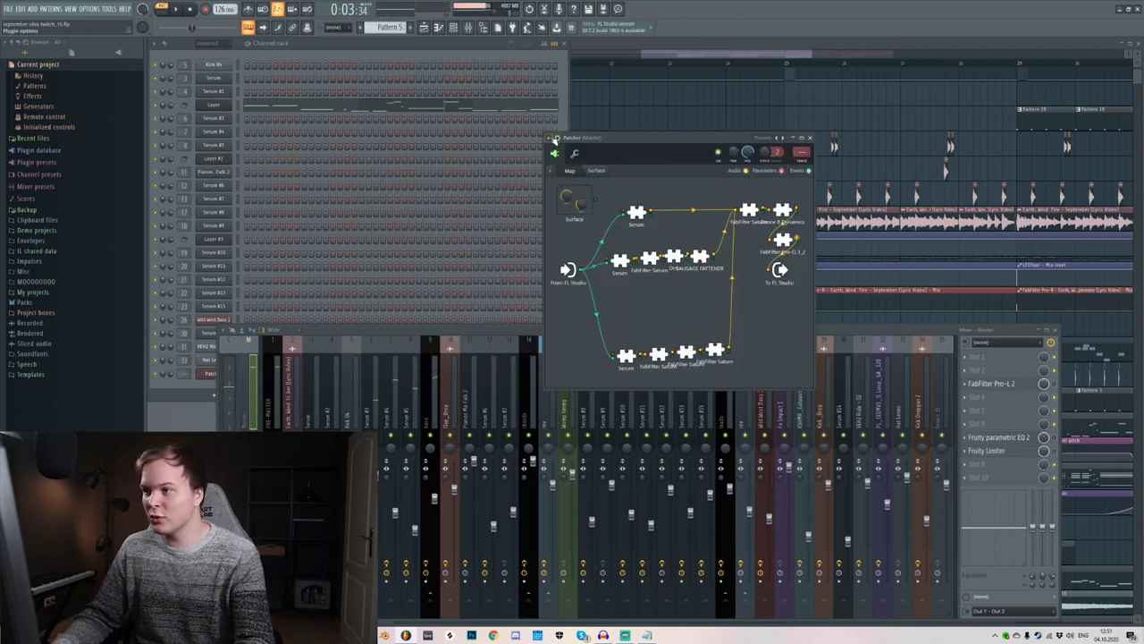
- Save the finished Patcher setup as a preset in the Patcher generator presets folder, with a name beginning with "whate"
{"action": "left_click", "coordinate": [548, 137]}
{"action": "left_click", "coordinate": [572, 182]}
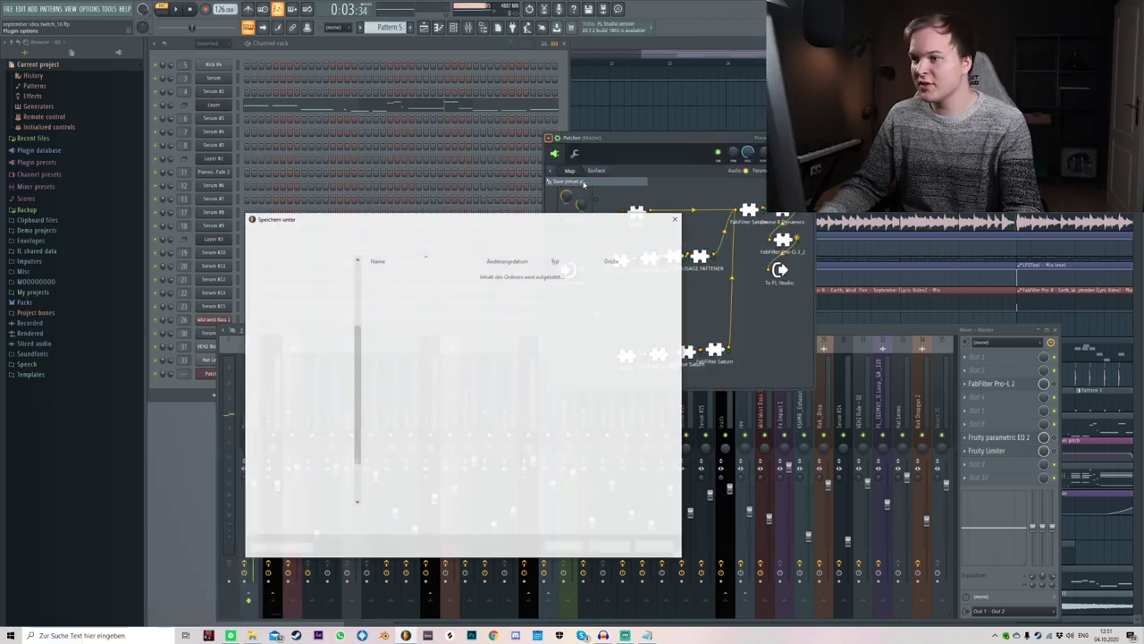
{"action": "type", "text": "September"}
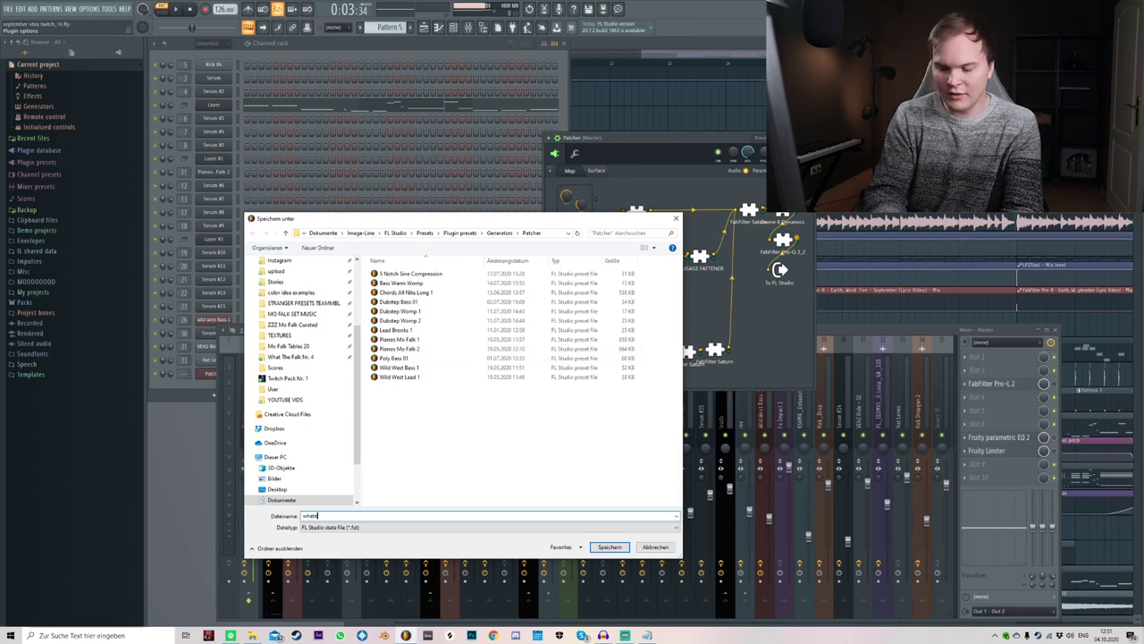
{"action": "key", "text": "Return"}
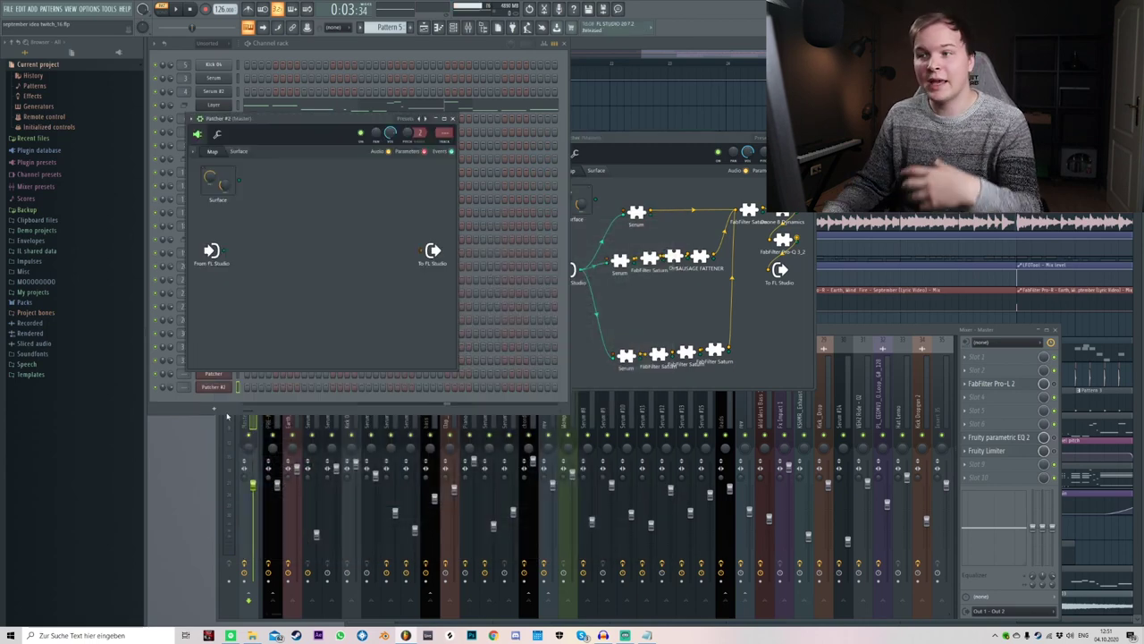
- Close the original Patcher window and load the newly saved preset into the empty Patcher #2 instance
{"action": "left_click_drag", "start_coordinate": [284, 120], "coordinate": [428, 178]}
{"action": "left_click", "coordinate": [810, 138]}
{"action": "left_click", "coordinate": [292, 174]}
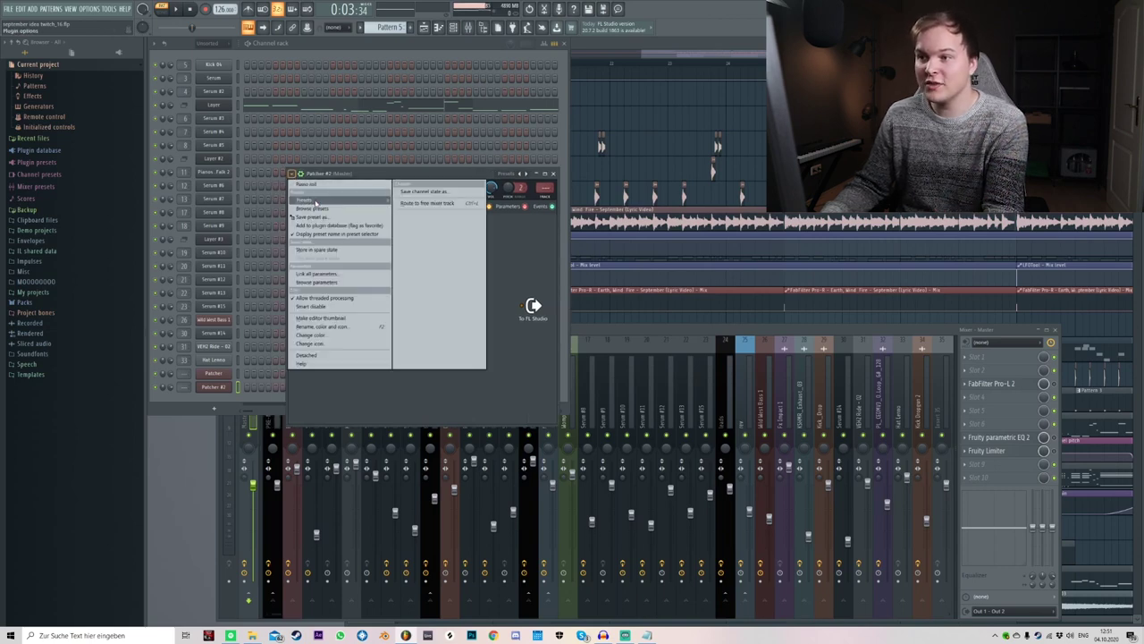
{"action": "left_click", "coordinate": [429, 278]}
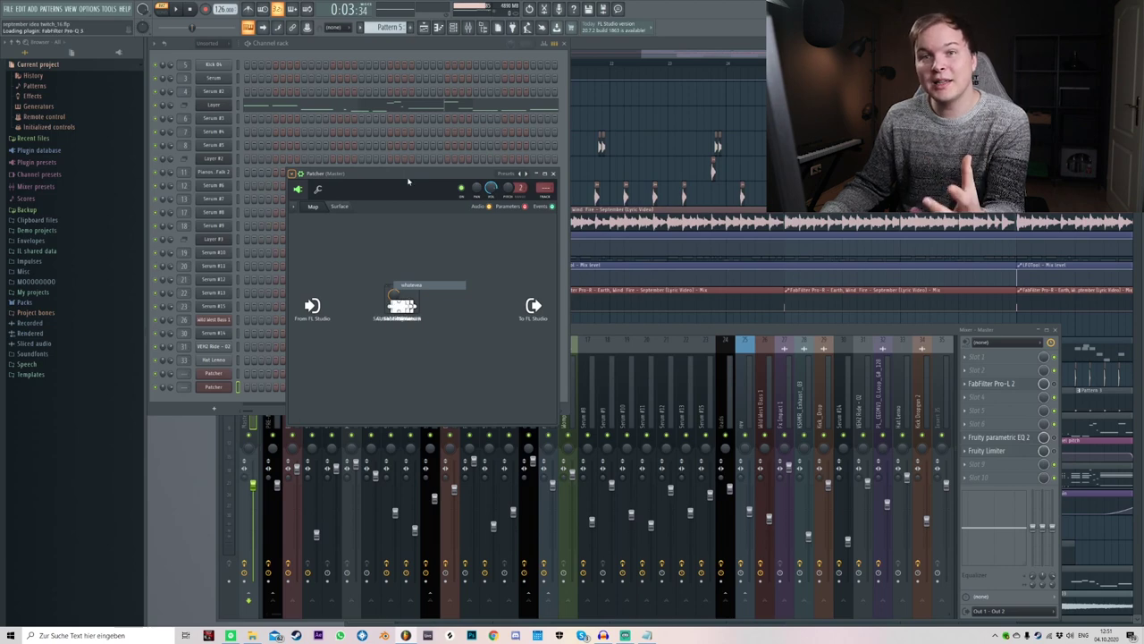
{"action": "left_click_drag", "start_coordinate": [422, 180], "coordinate": [431, 171]}
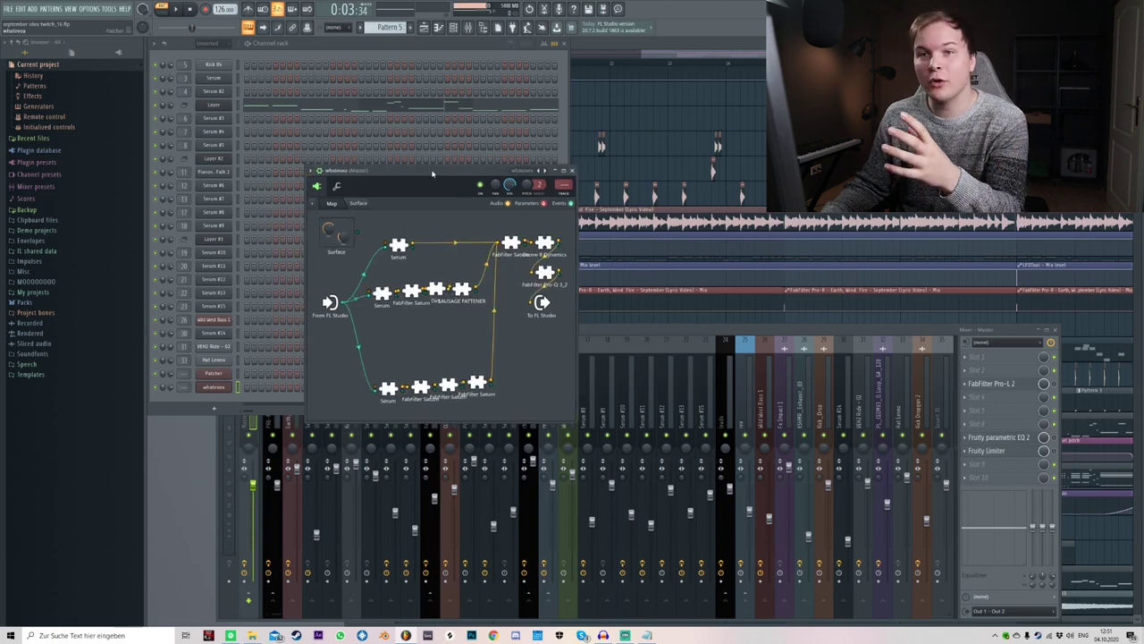